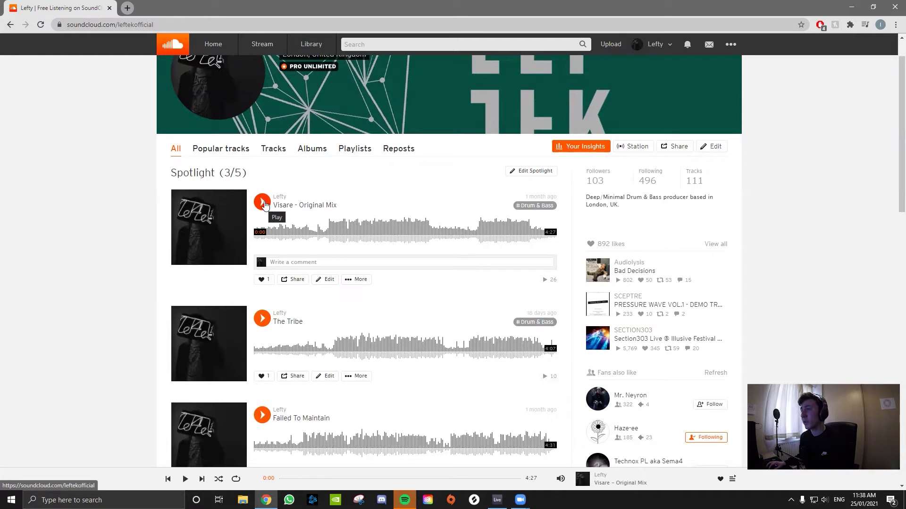
Step: Play the spotlight track "Visare - Original Mix" and pause it after the intro section
click(264, 203)
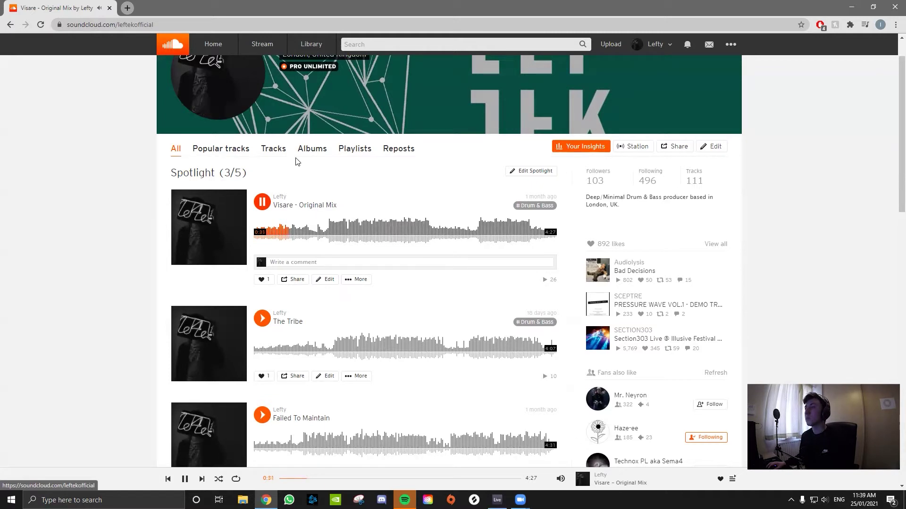
click(260, 205)
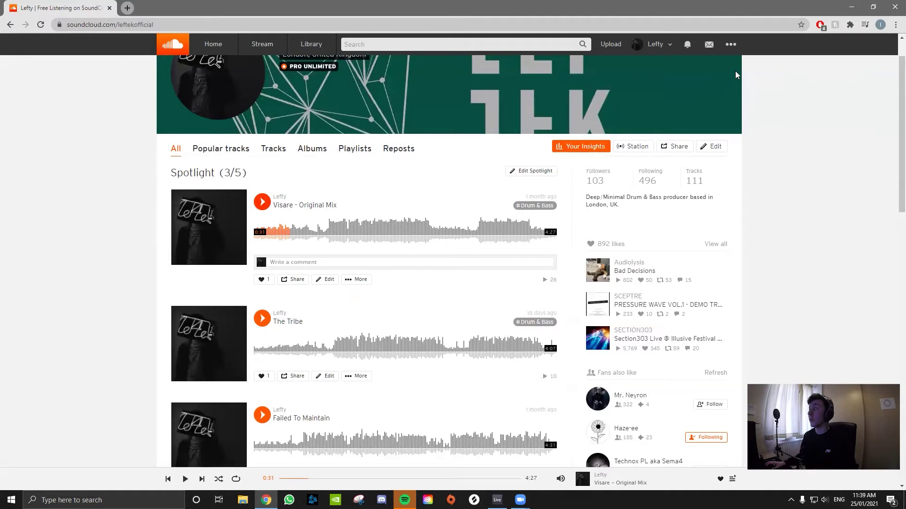
Step: Switch to Ableton Live, solo FREQ MID GROWL instead of MID NOISE LOUD, and audition its clips at bars 95 and 113
click(851, 8)
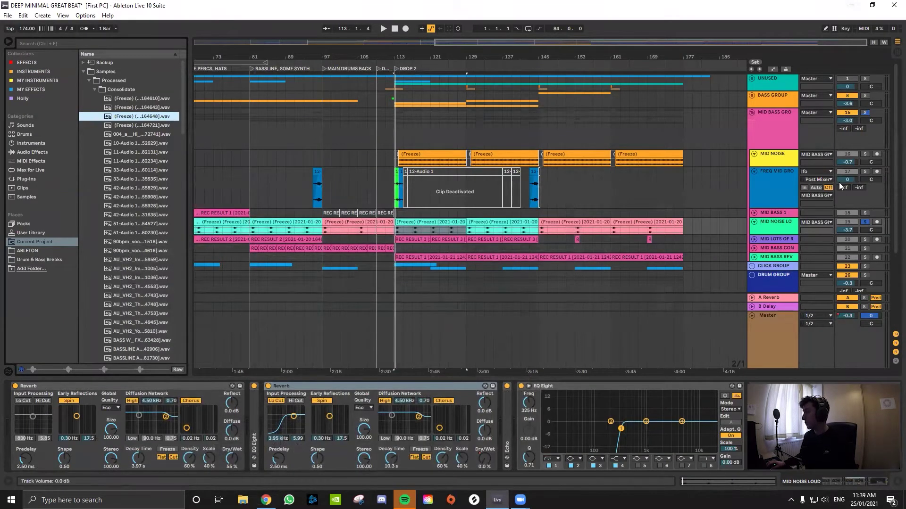
click(865, 222)
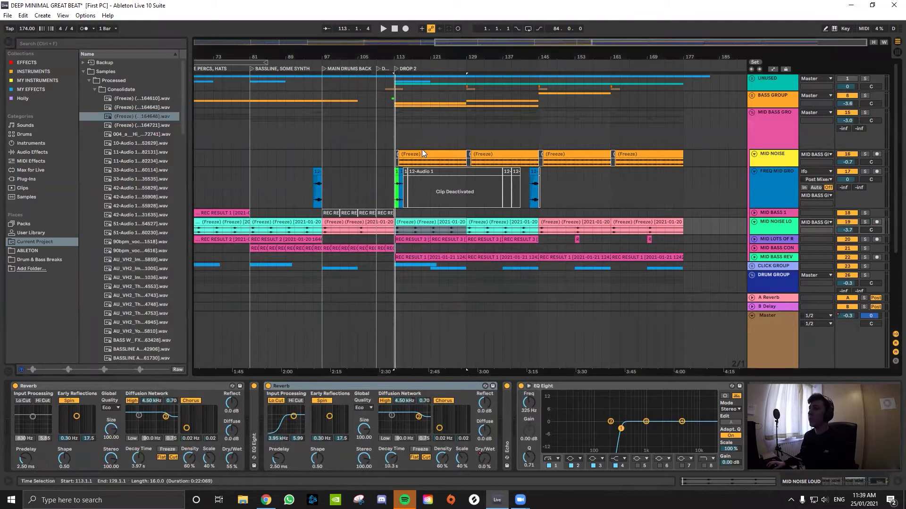
click(317, 172)
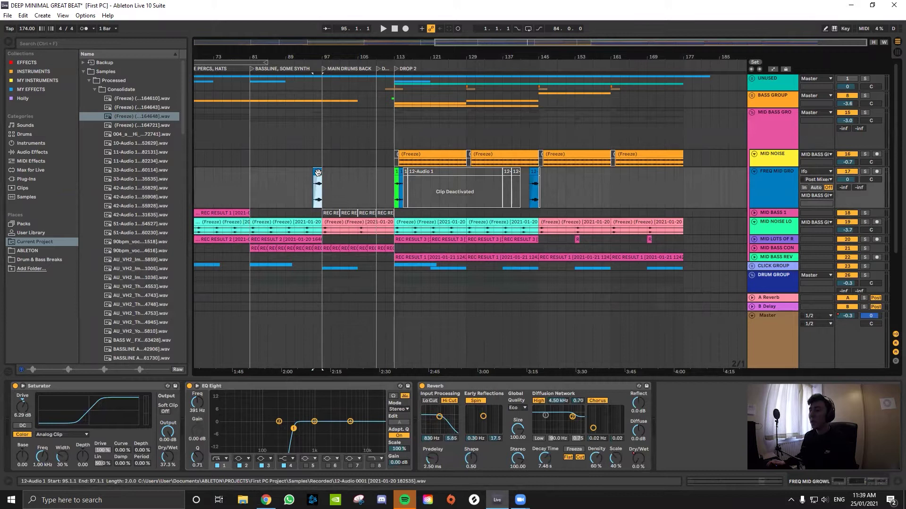
click(862, 171)
key(space)
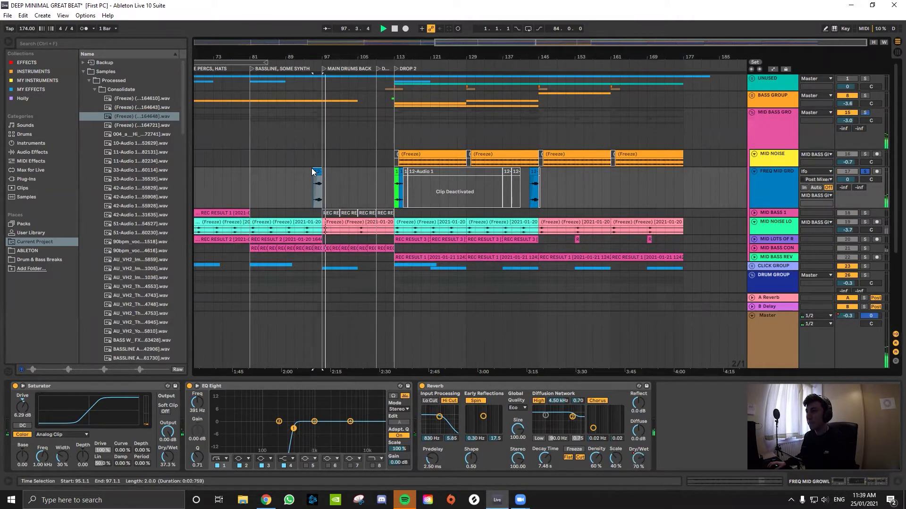
click(393, 186)
key(space)
key(space)
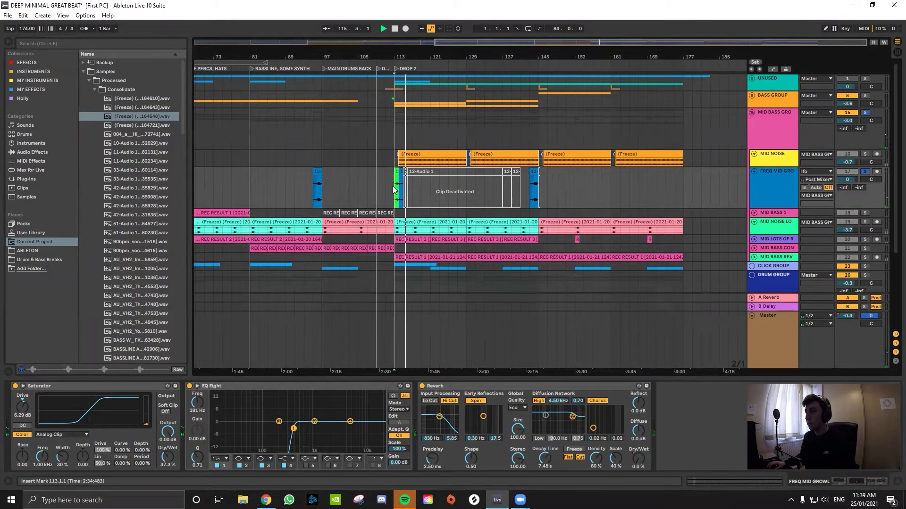
click(304, 191)
key(space)
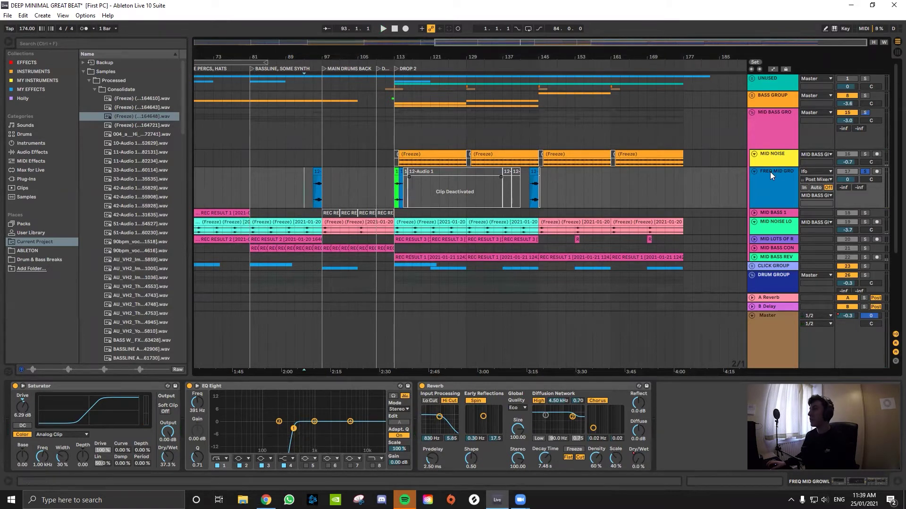
Step: Turn off the solo on FREQ MID GROWL and play the full mix from bar 89 through its first clip
click(865, 171)
click(287, 186)
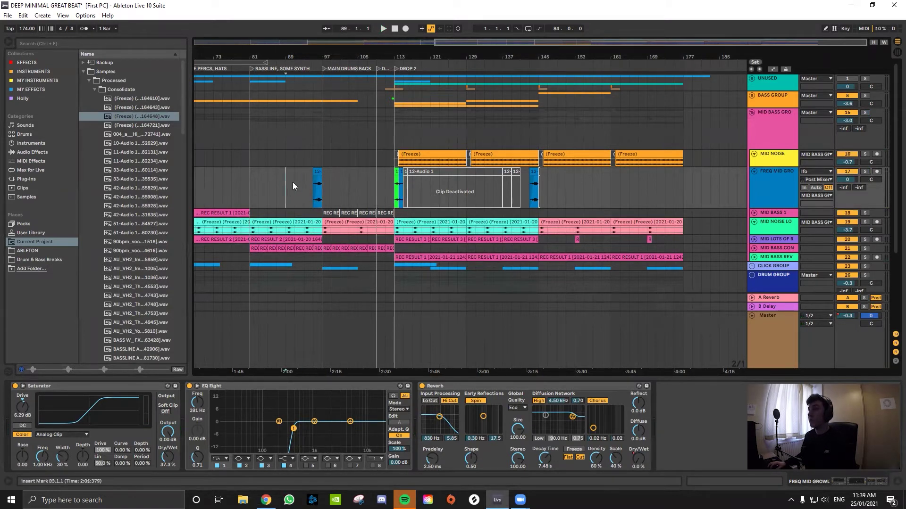
key(space)
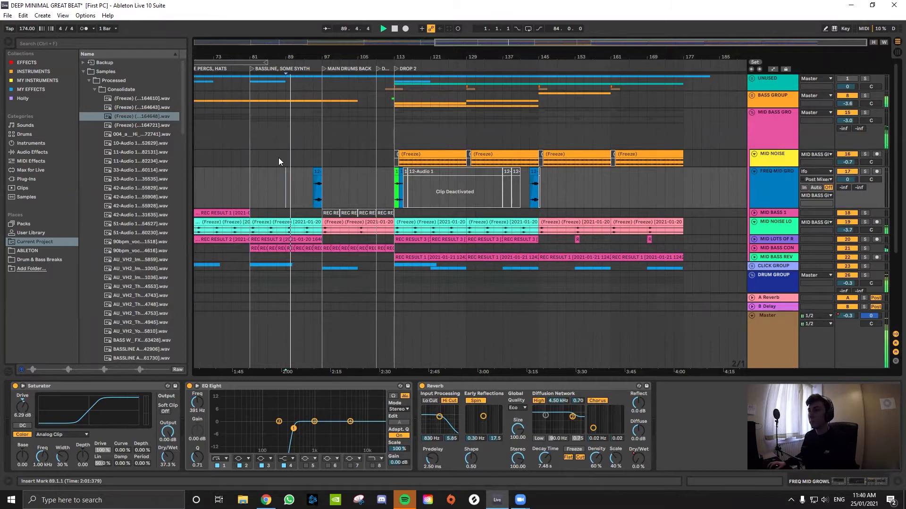
click(317, 173)
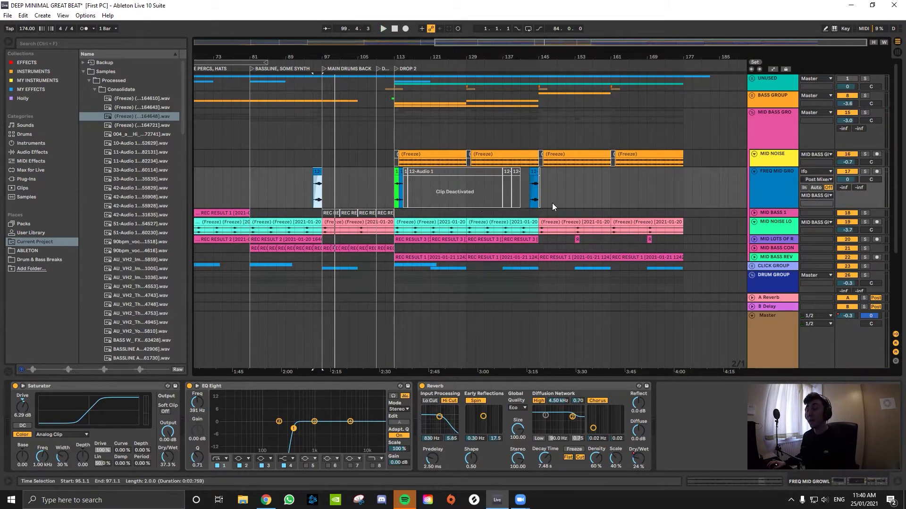
Step: Start a new Live Set without saving the changes to "DEEP MINIMAL GREAT BEAT"
click(7, 15)
click(29, 26)
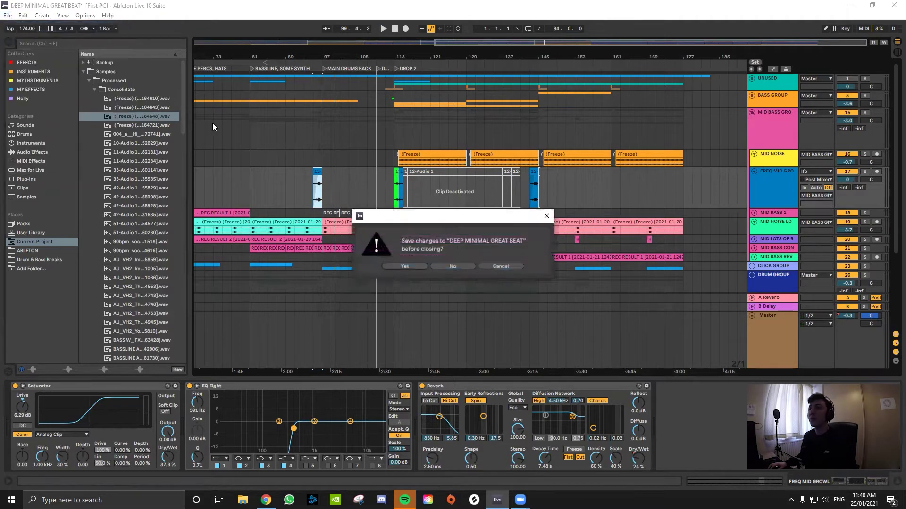
click(454, 263)
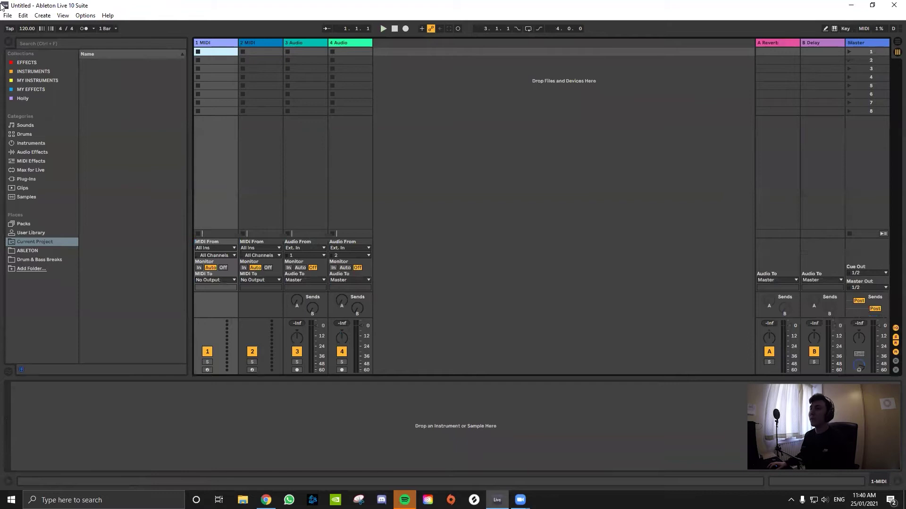
Step: Set the tempo to 174 BPM and switch to the Arrangement View
click(26, 27)
text(174)
key(Return)
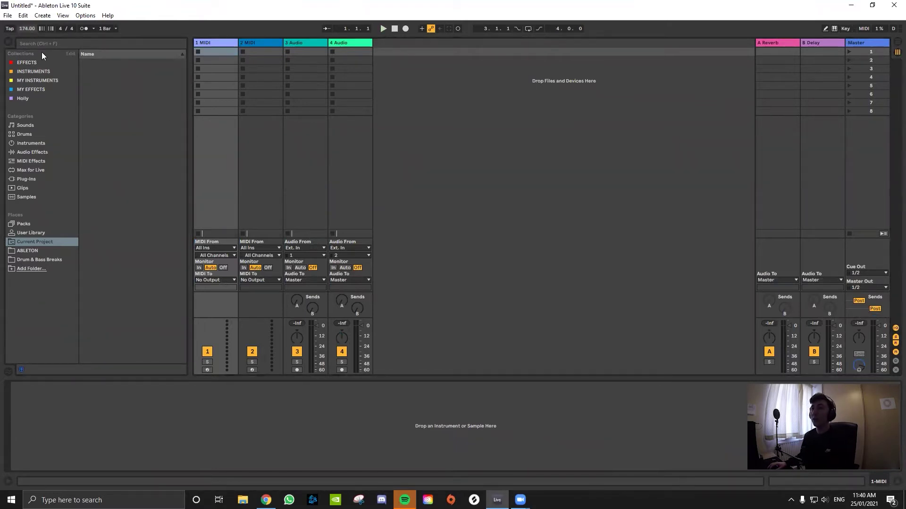
key(Tab)
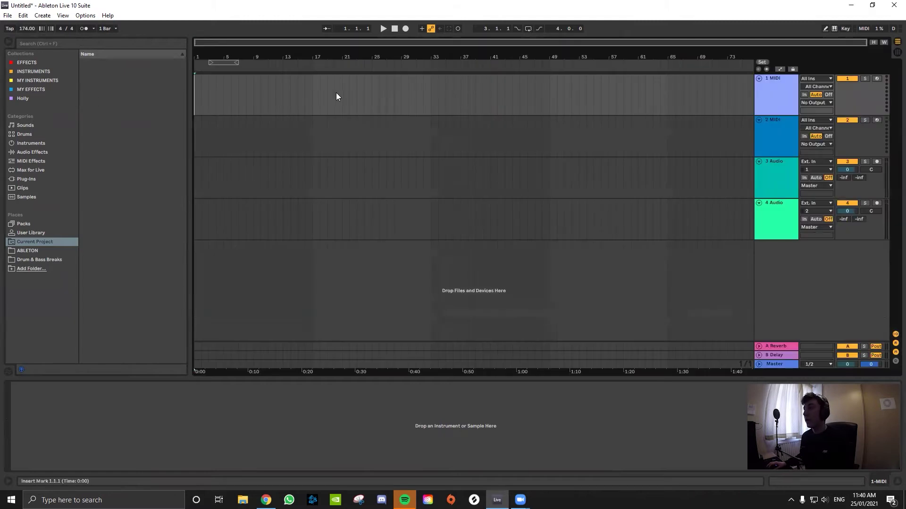
drag(313, 97, 353, 102)
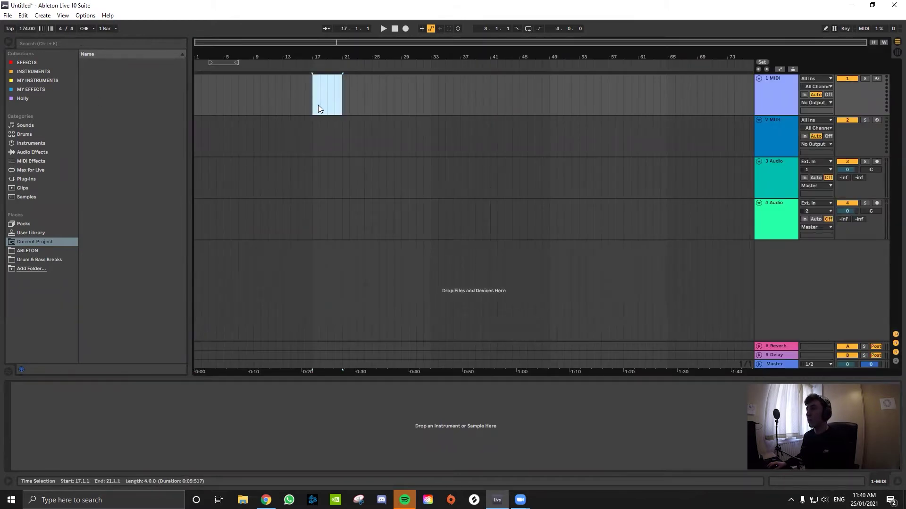
click(242, 500)
drag(492, 334, 344, 100)
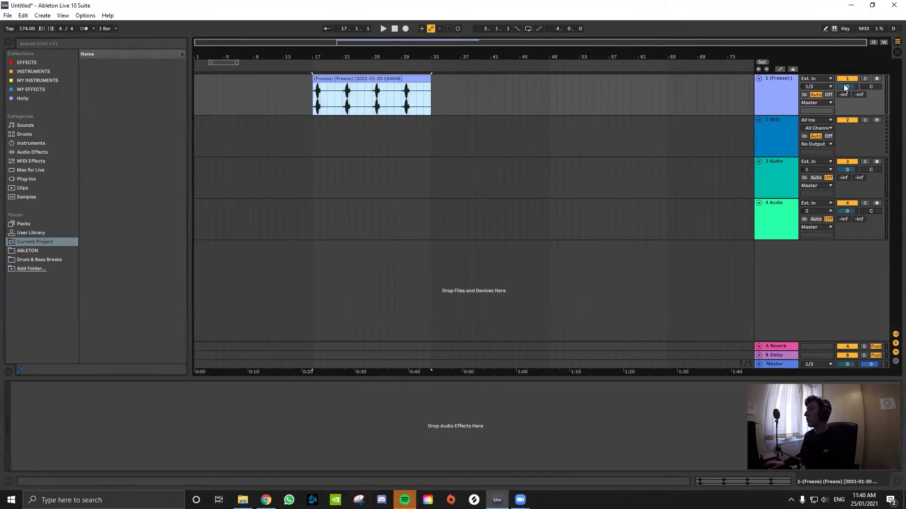
Step: Solo the first track and audition the beginning of its imported audio clip
click(864, 79)
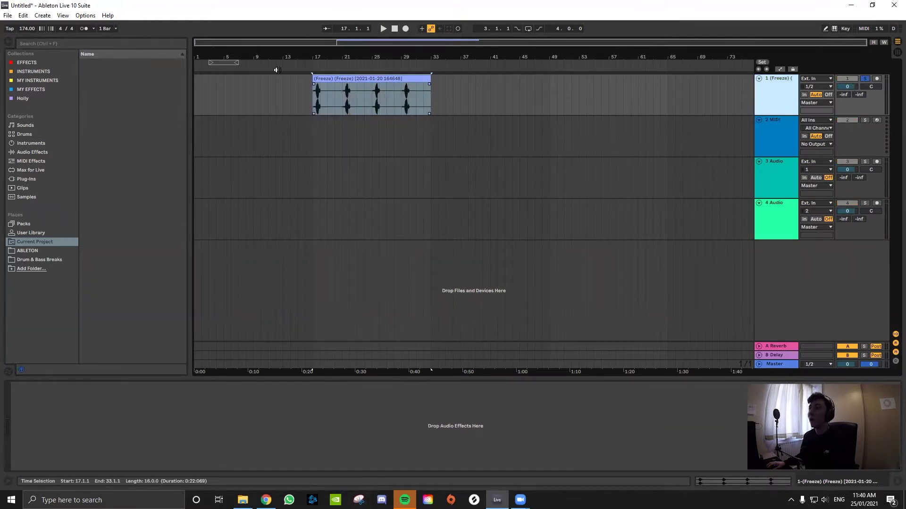
click(34, 88)
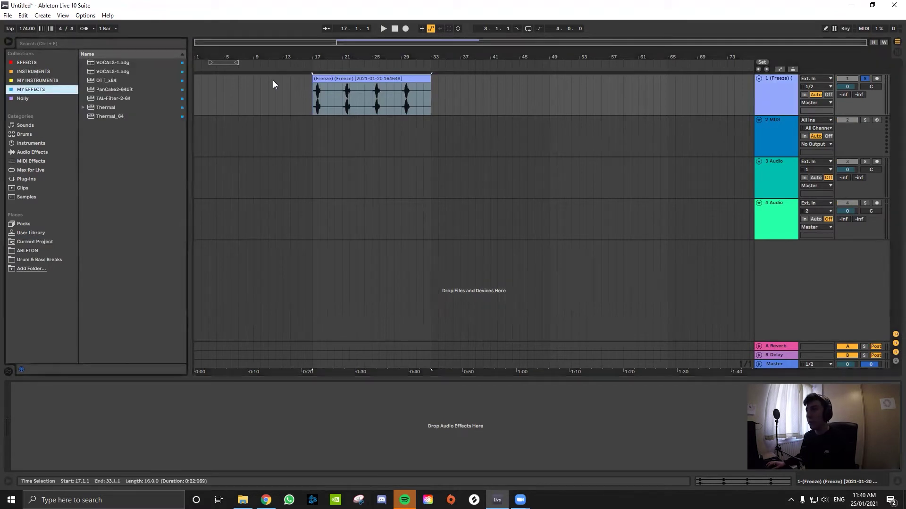
click(411, 100)
key(space)
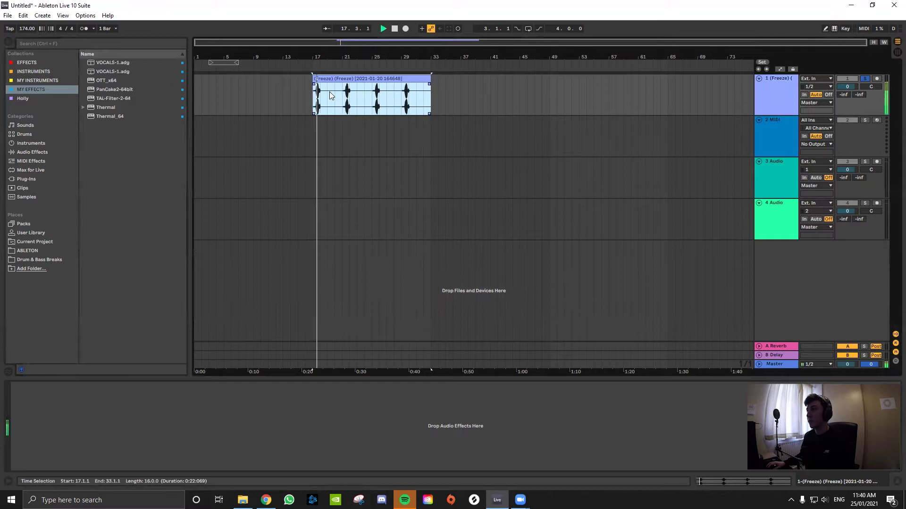
key(space)
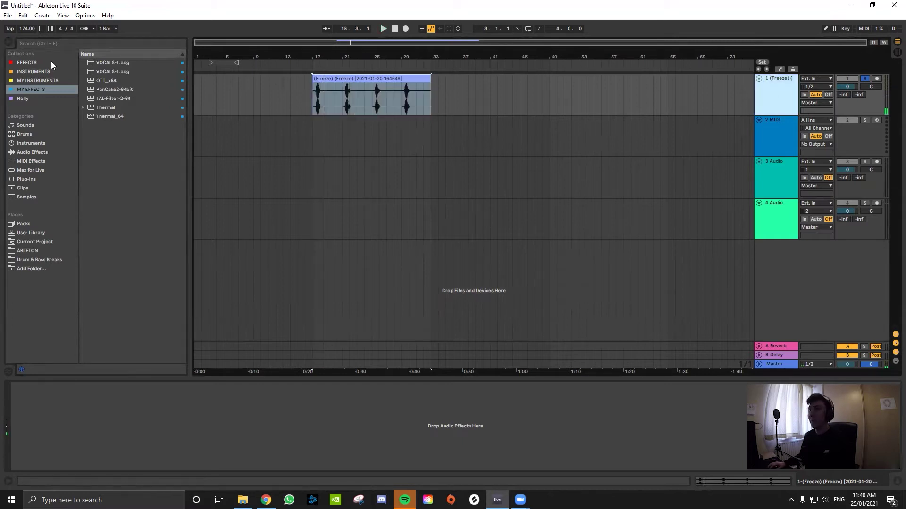
Step: Add an EQ Eight to the first track and lower the track volume to -5.8 dB
click(26, 62)
drag(108, 117, 190, 400)
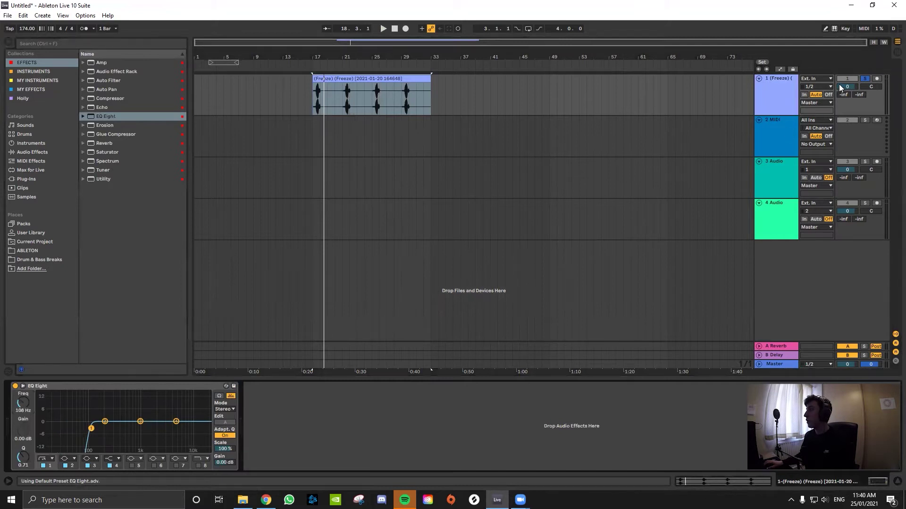
drag(845, 86, 844, 97)
Step: Play the clip through the EQ and shorten it to four bars, ending at bar 21
key(space)
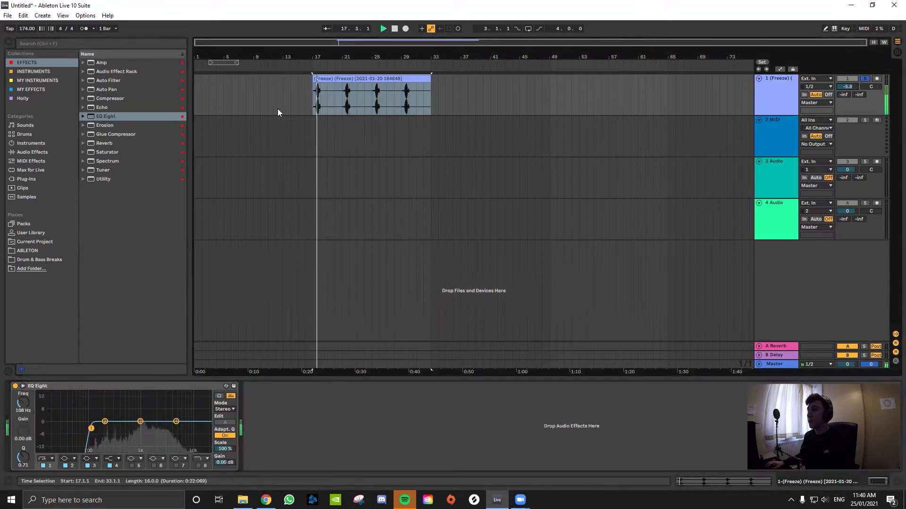
click(340, 98)
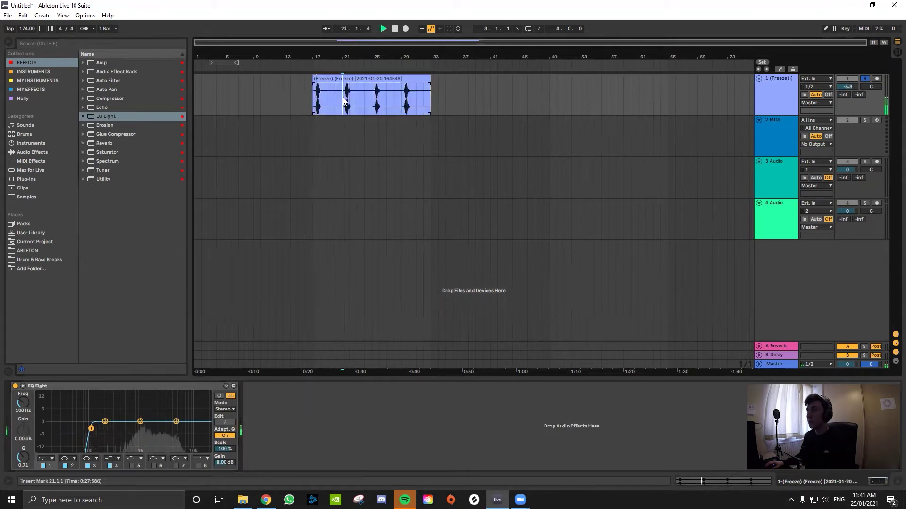
key(space)
drag(429, 79, 338, 83)
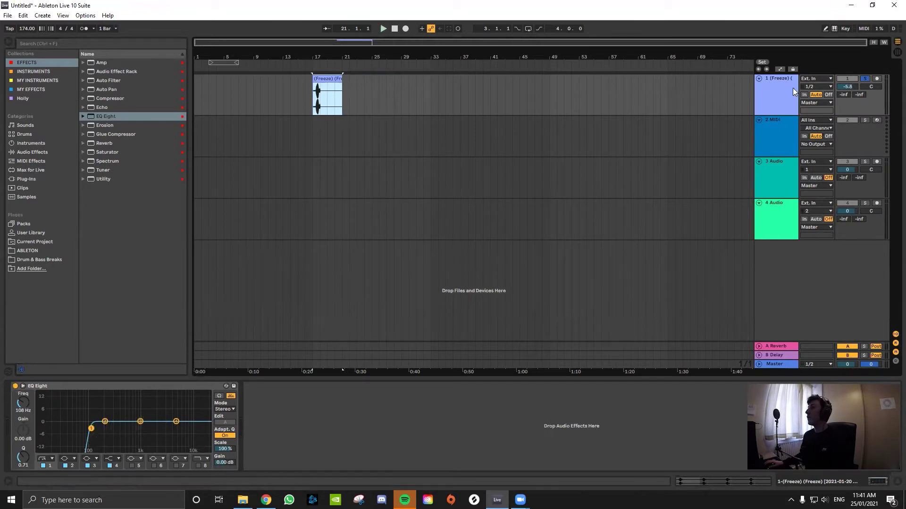
click(340, 101)
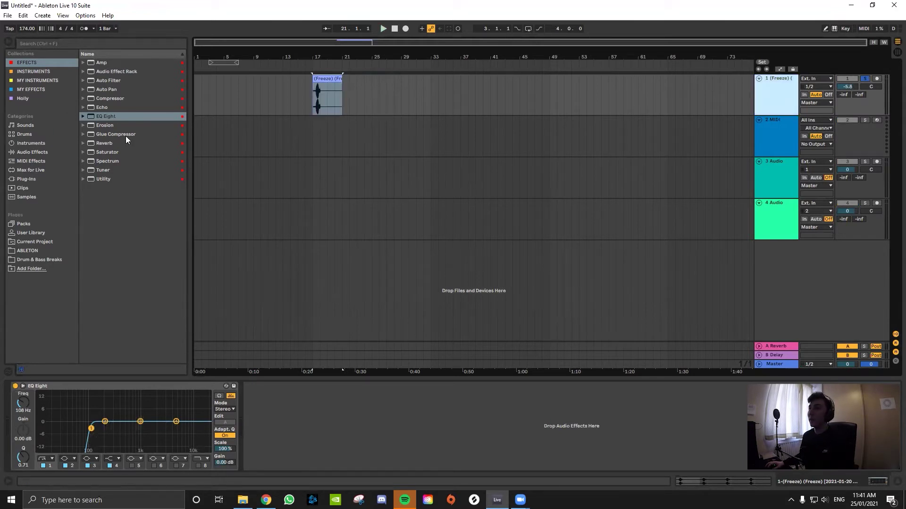
Step: Add a Reverb after the EQ Eight with Spin and Chorus switched off and Dry/Wet at 0%
drag(104, 143, 393, 404)
click(297, 399)
click(426, 402)
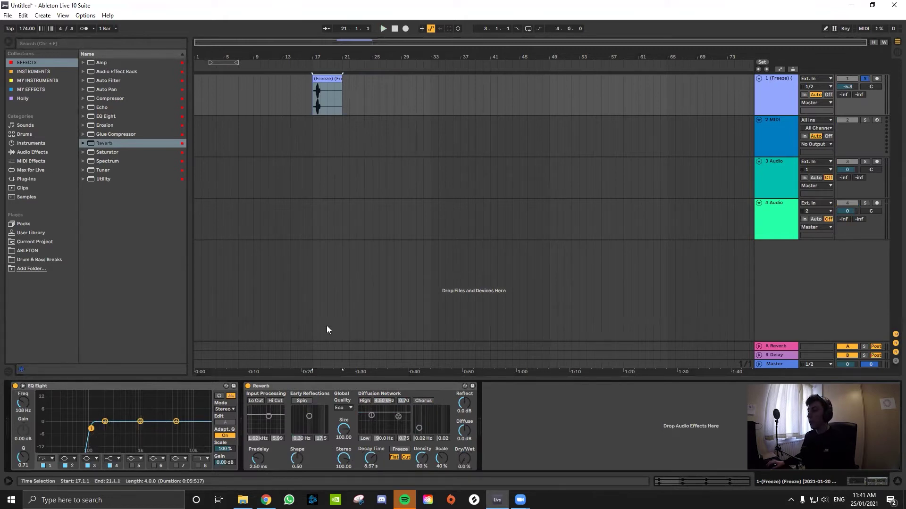
Step: Show the Reverb's Dry/Wet automation and ramp it up to 100% at about bar 18, where the sound ends
right_click(465, 458)
click(504, 408)
click(332, 112)
scroll(332, 112, up, 5)
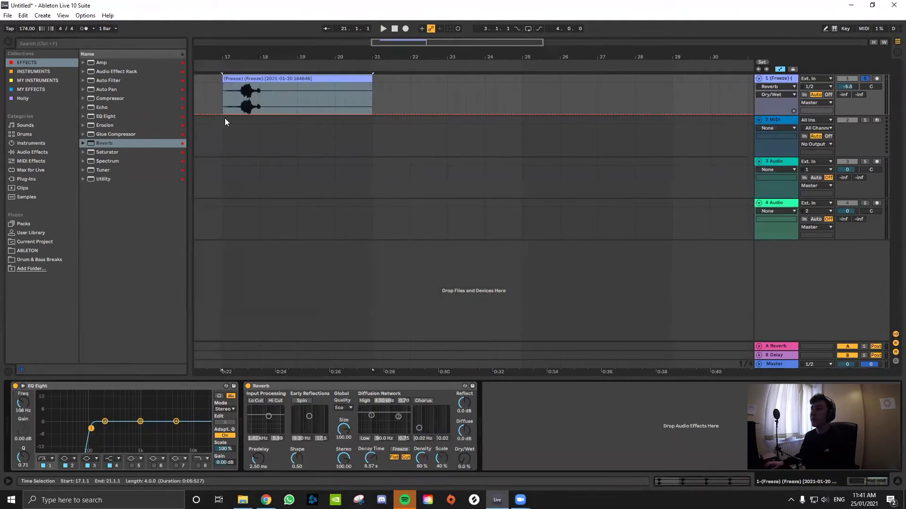
click(252, 114)
drag(260, 114, 259, 84)
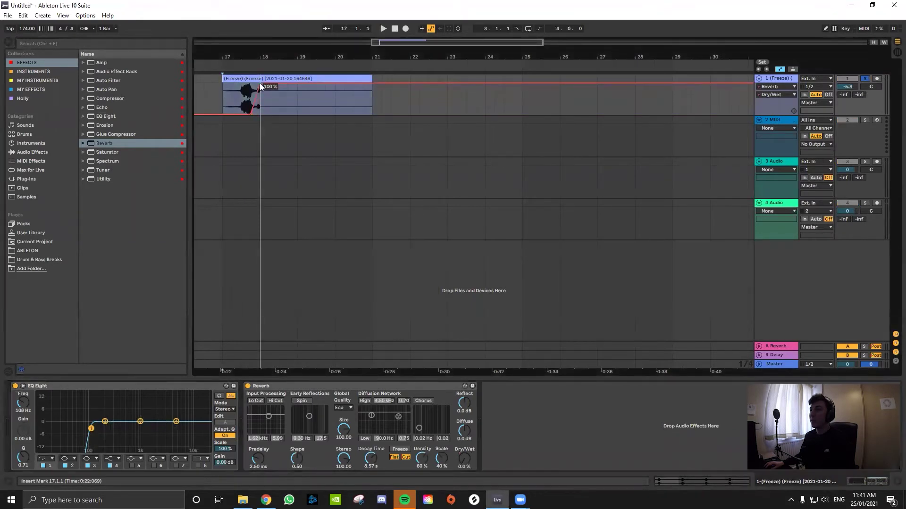
Step: Curve the Dry/Wet automation down to 0% at bar 21, raise its starting level to 36%, and play the clip
drag(371, 82, 371, 114)
drag(295, 93, 241, 102)
click(239, 78)
key(space)
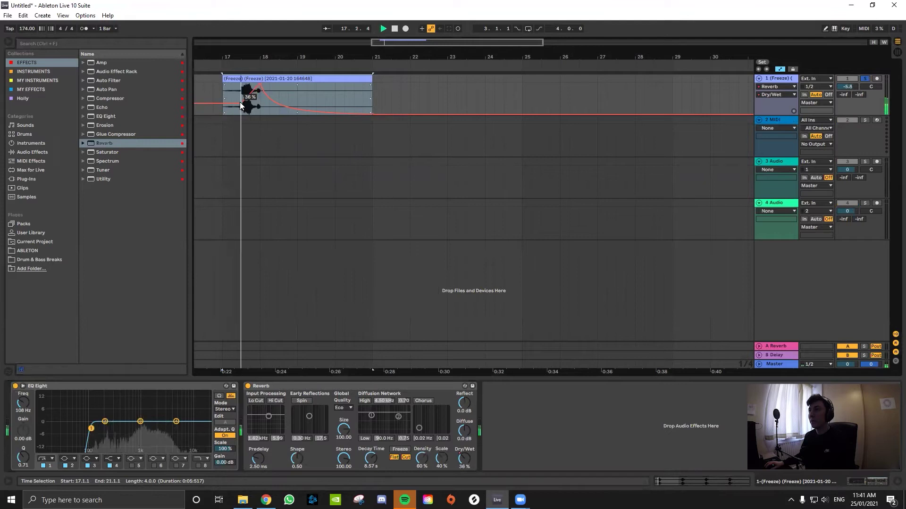
Step: Lower the Dry/Wet automation peak near bar 18 and listen to the clip again
drag(259, 85, 259, 90)
key(space)
key(space)
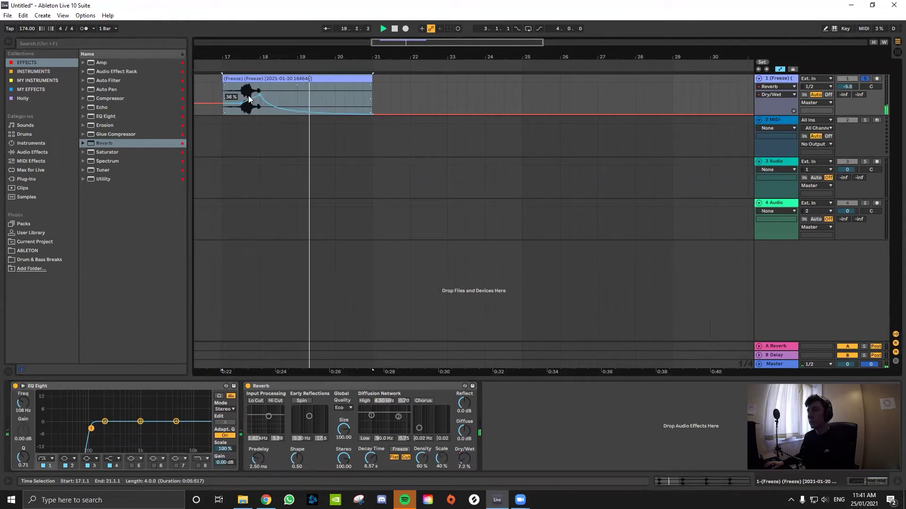
key(space)
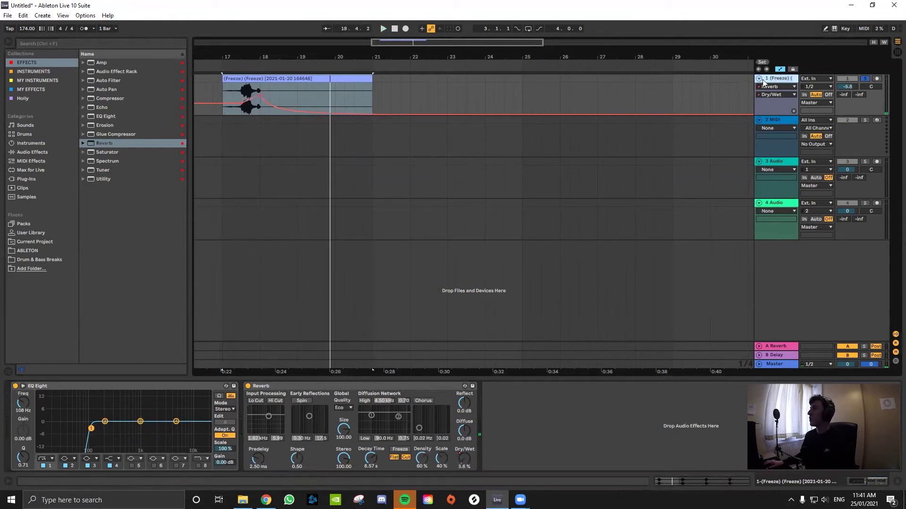
Step: In the EQ Eight, cut a dip just below 1 kHz and set the low-cut frequency to 288 Hz during playback
key(space)
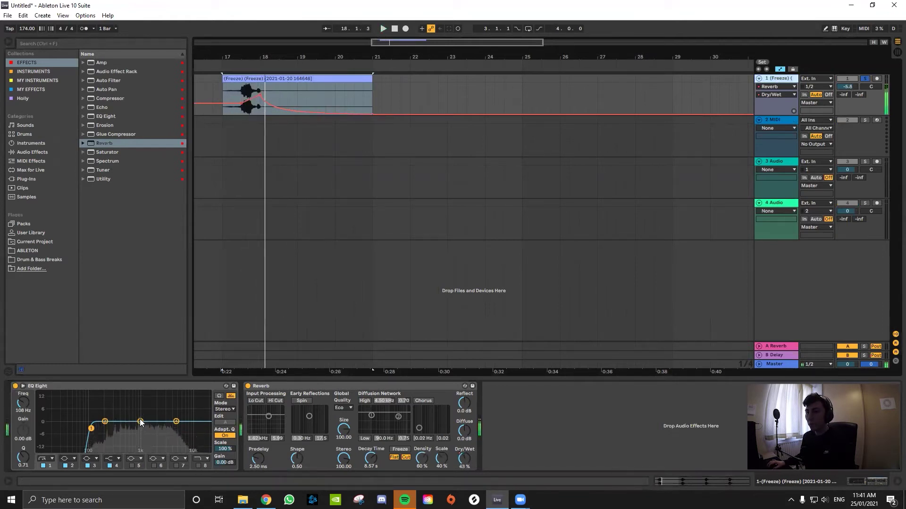
drag(140, 422, 137, 436)
click(50, 465)
drag(22, 402, 22, 390)
key(space)
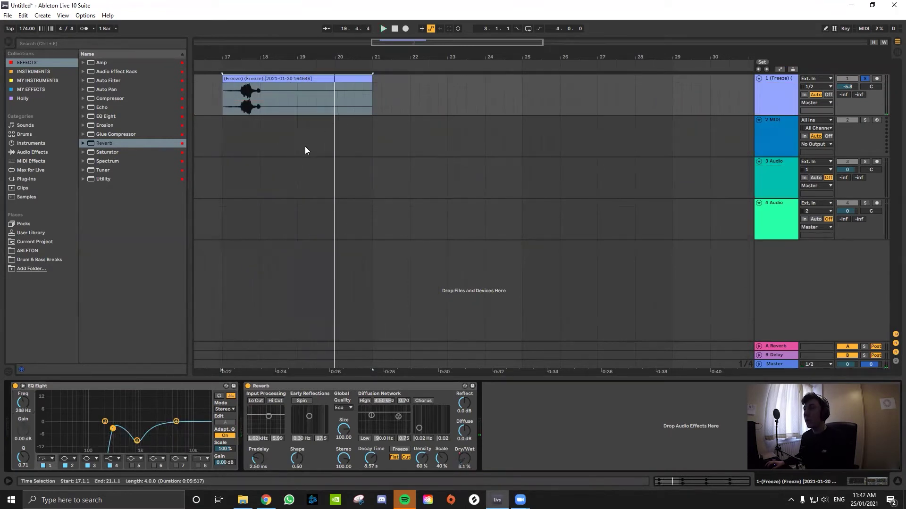
Step: Display the Reverb's Dry/Wet automation over the clip on the first track again
click(462, 459)
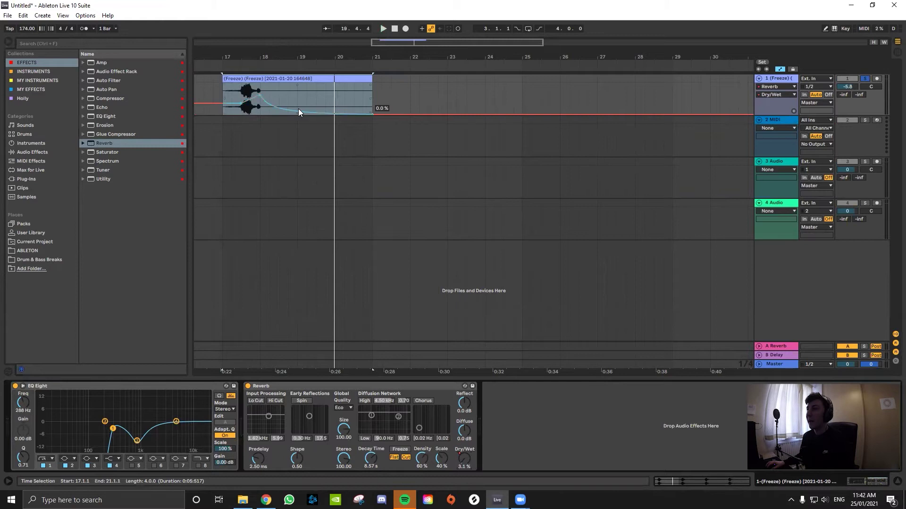
Step: Add a Dry/Wet automation point at bar 19, raise the automation into a second peak at bar 20, and play the clip
ctrl+scroll(299, 110, up, 3)
ctrl+scroll(299, 110, down, 3)
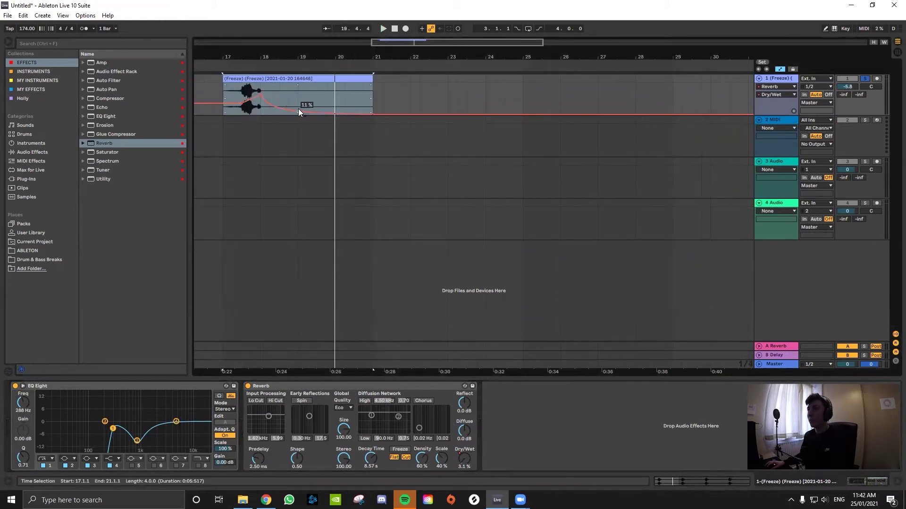
click(298, 110)
drag(335, 113, 335, 90)
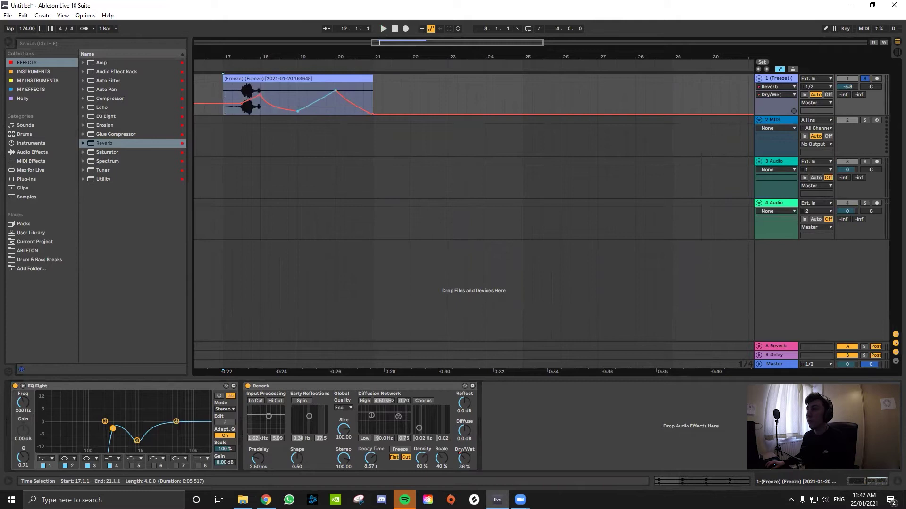
key(space)
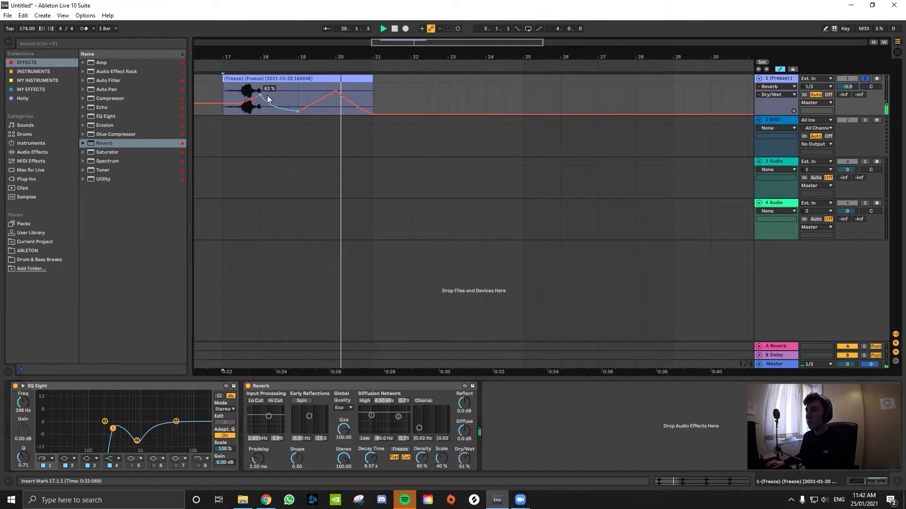
Step: Make the Dry/Wet automation fall to 0% with a short slope just after the bar 20 peak, and listen to the clip
click(352, 107)
key(Delete)
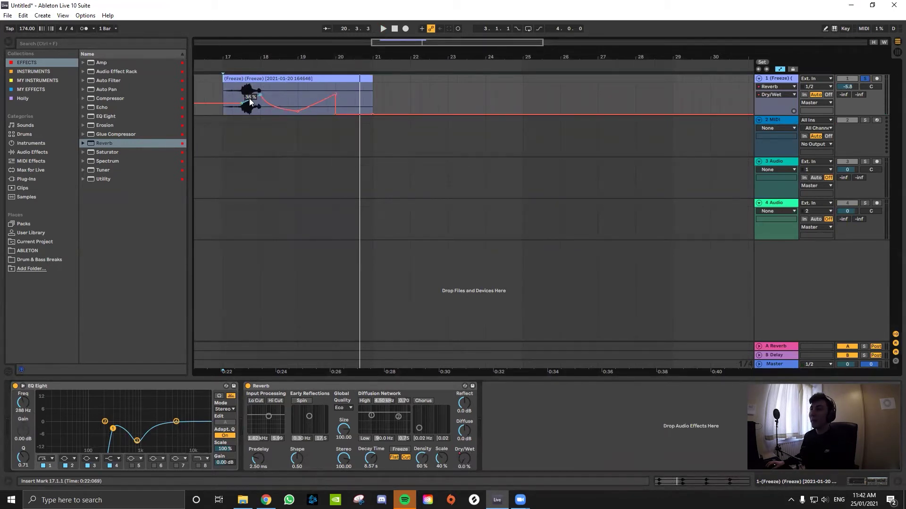
click(243, 81)
key(space)
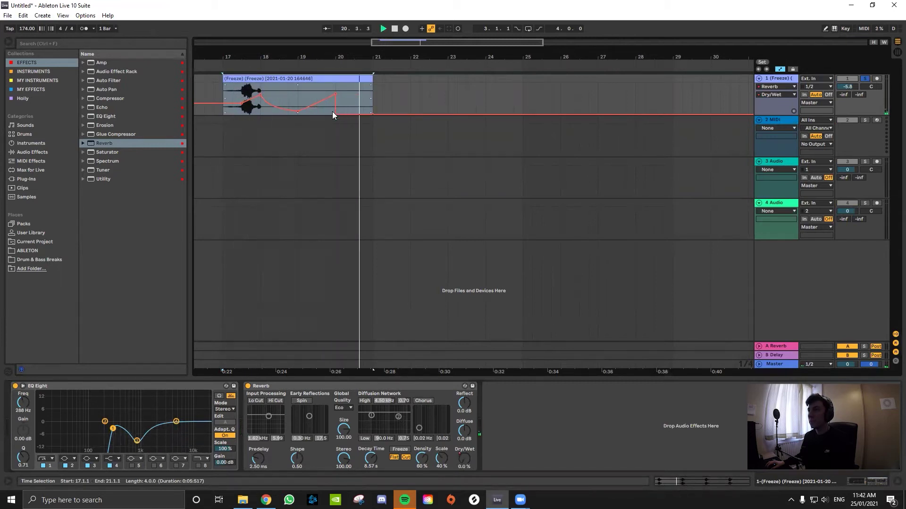
drag(334, 115, 345, 114)
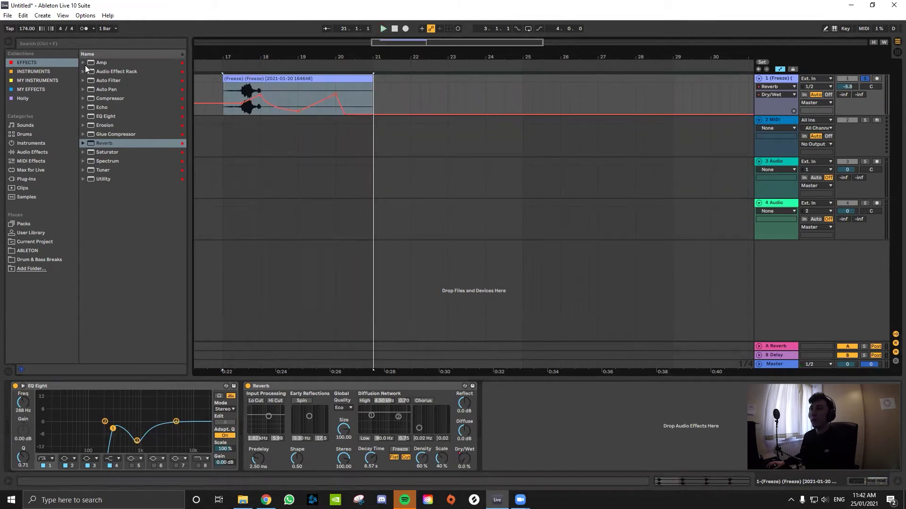
Step: Add Auto Pan after the Reverb, trying a rate of 90 Hz and then the tempo-synced rate mode
click(118, 90)
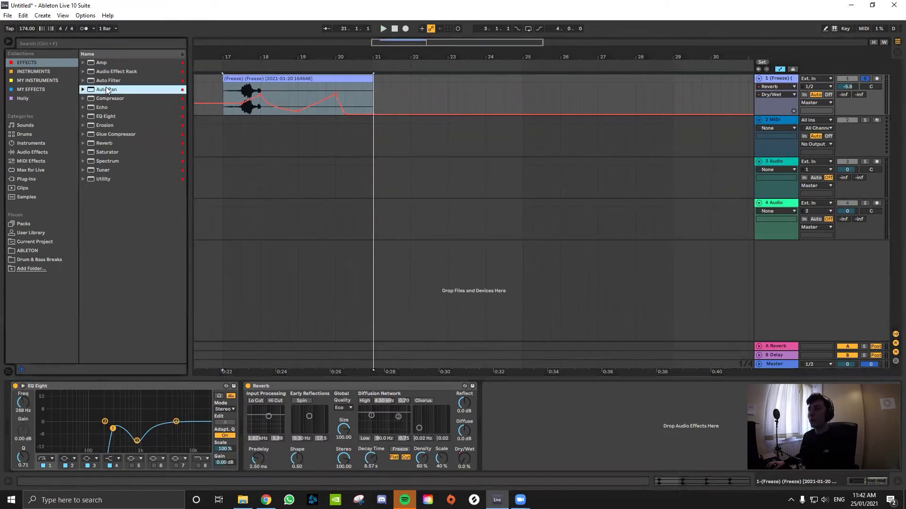
mouse_move(96, 89)
mouse_down()
mouse_move(234, 107)
mouse_move(483, 434)
mouse_move(504, 439)
mouse_move(494, 401)
mouse_up()
drag(520, 436, 517, 384)
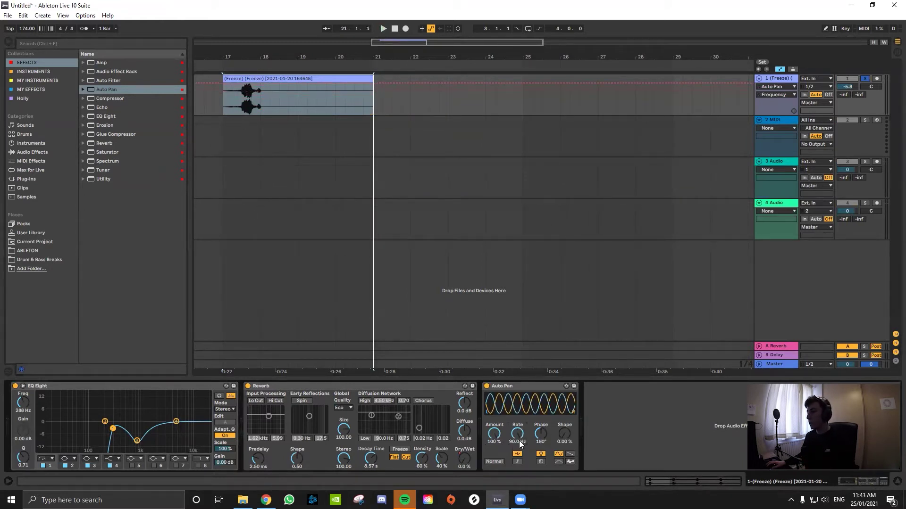
mouse_move(518, 441)
mouse_down()
mouse_move(517, 453)
mouse_move(516, 441)
mouse_up()
click(517, 461)
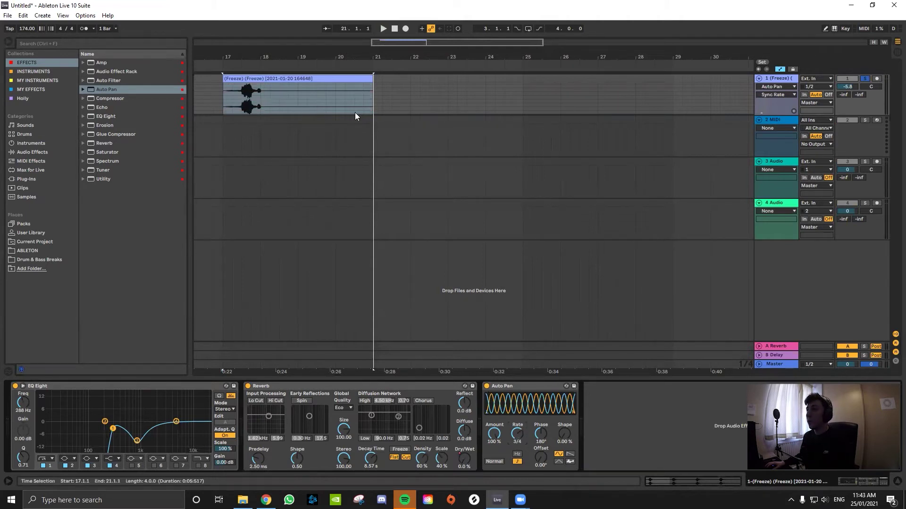
Step: Switch the Auto Pan rate back to Hz and set it to 0.61 Hz, listening to the panning
click(517, 454)
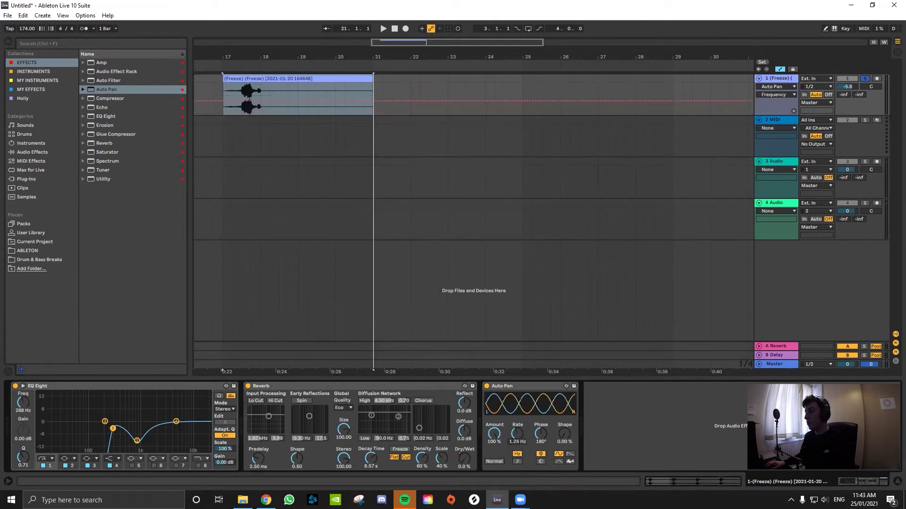
mouse_move(525, 442)
mouse_down()
mouse_move(524, 427)
mouse_move(518, 456)
mouse_move(518, 424)
mouse_move(517, 431)
mouse_up()
key(space)
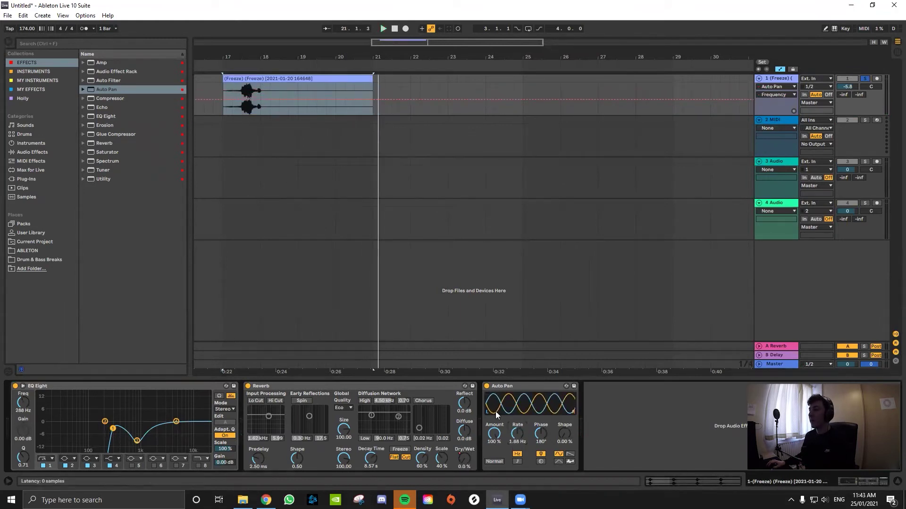
drag(529, 404, 528, 417)
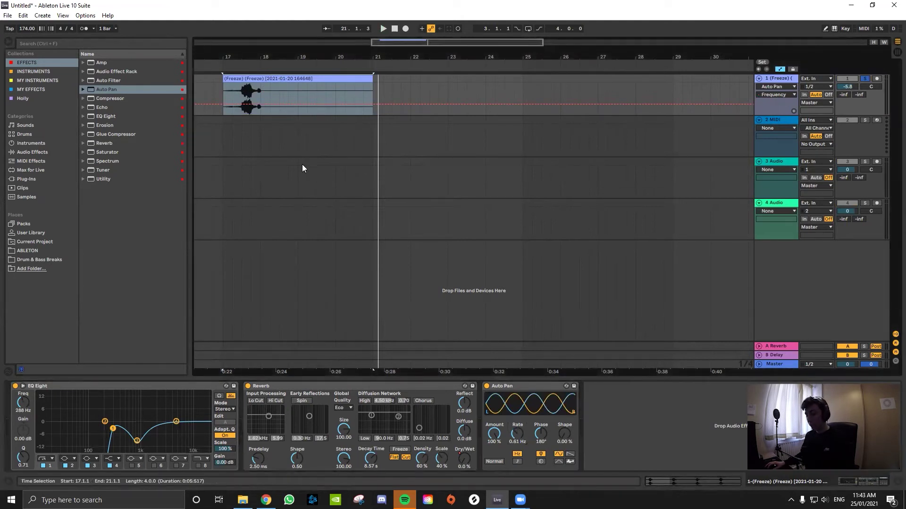
Step: Hide the automation and duplicate the clip seven times so the copies run from bar 17 to bar 49
key(ctrl+a)
key(minus)
key(minus)
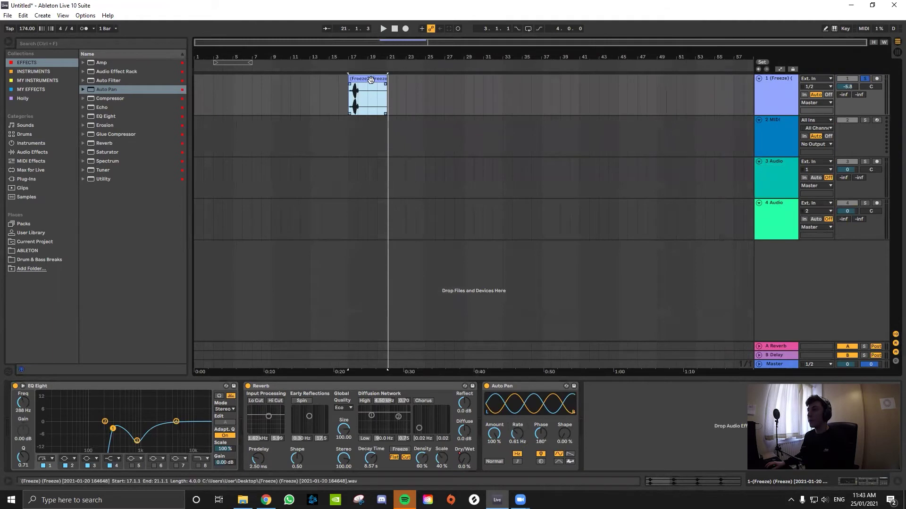
ctrl+scroll(387, 90, up, 5)
ctrl+scroll(387, 97, down, 2)
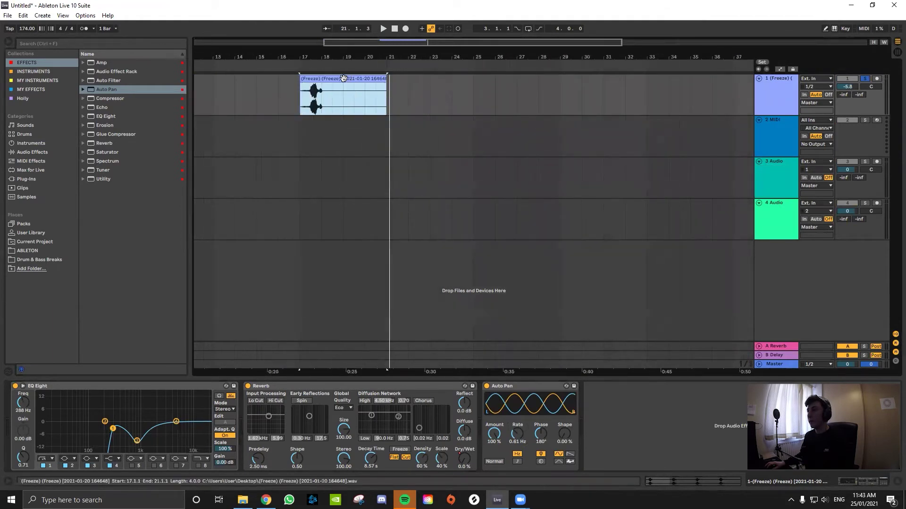
key(ctrl+d)
key(ctrl+d)
key(ctrl+d)
key(minus)
key(ctrl+d)
key(ctrl+d)
key(ctrl+d)
key(ctrl+d)
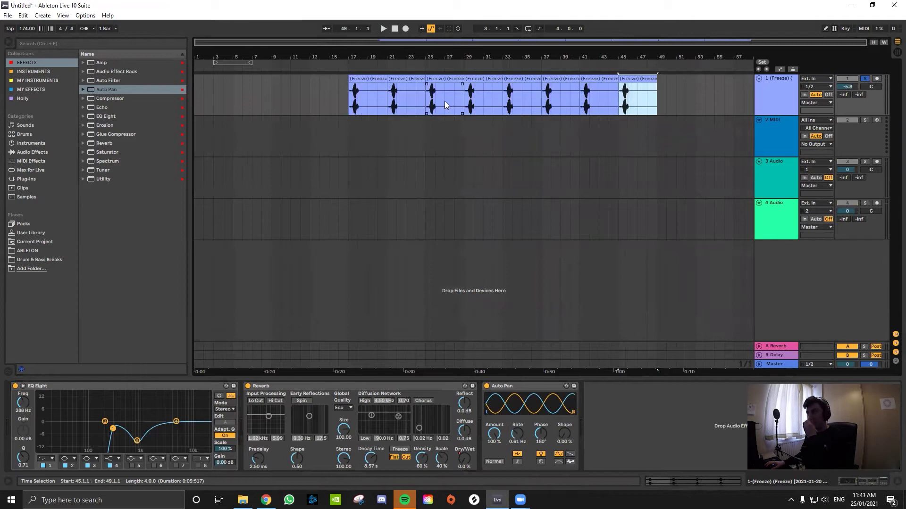
Step: Show the Reverb's Dry/Wet automation and lower it near the start of the second and third clips, around bars 21 and 25
key(a)
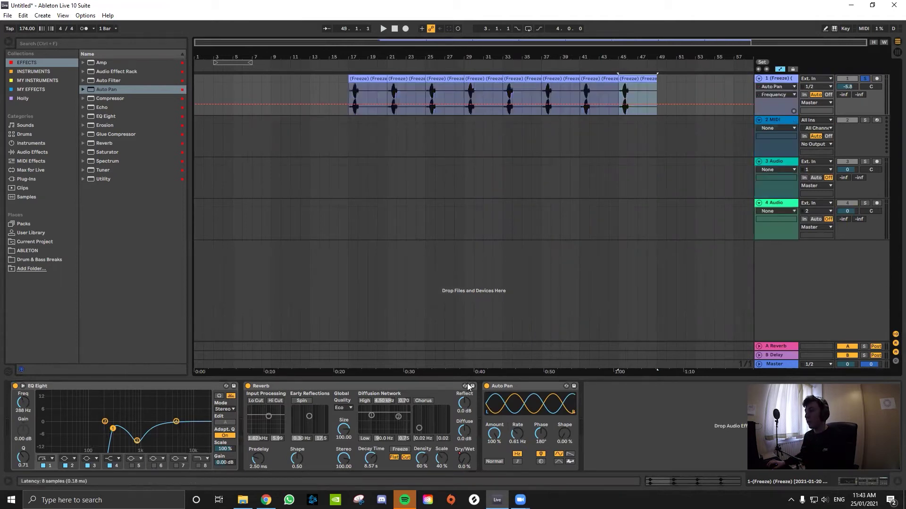
click(464, 460)
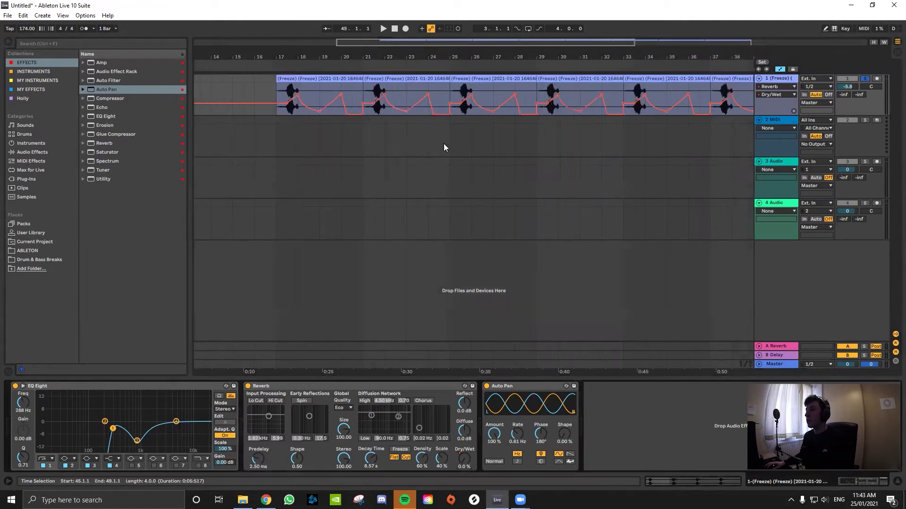
scroll(403, 89, up, 3)
drag(407, 99, 401, 105)
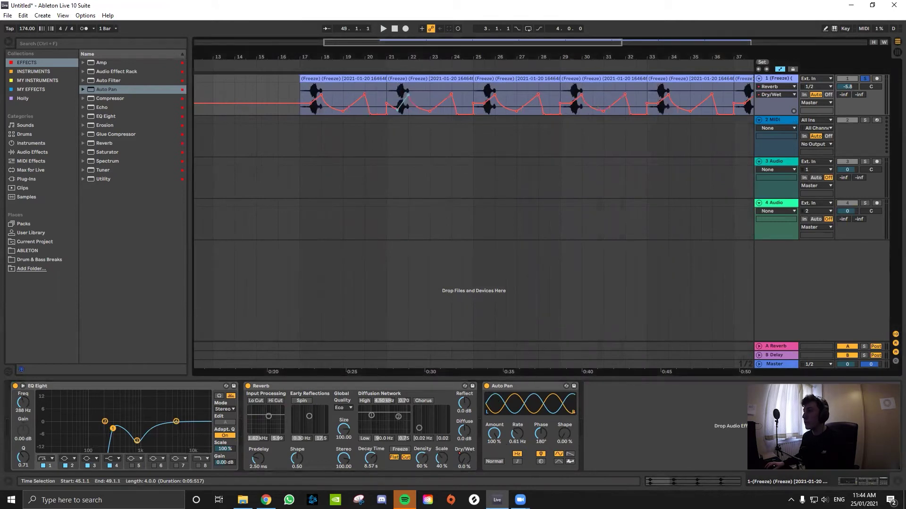
drag(473, 101, 473, 111)
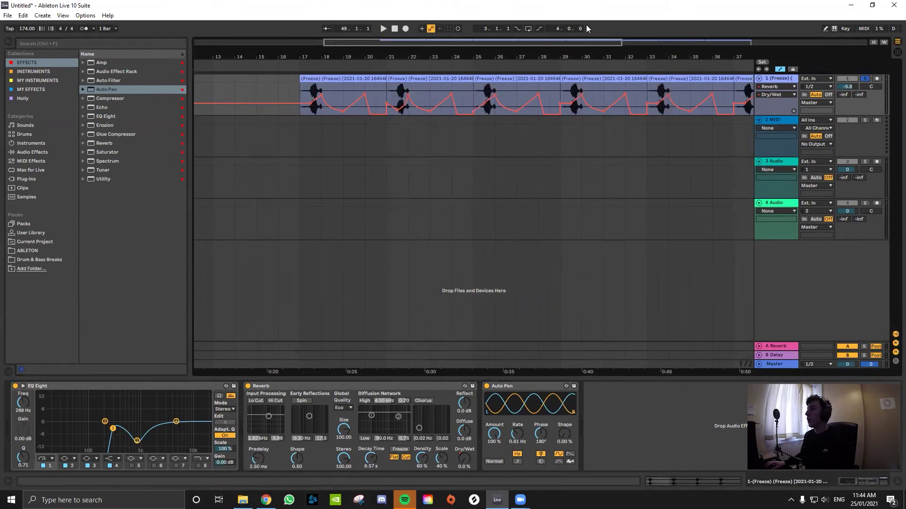
Step: Raise the Dry/Wet automation in the middle of the fourth and fifth clips, near bars 31 and 35
key(minus)
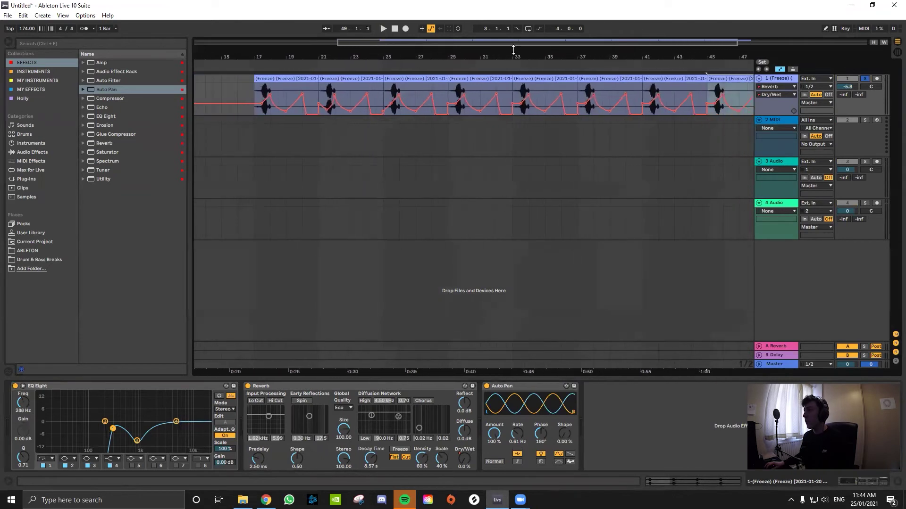
click(480, 112)
drag(481, 101, 481, 101)
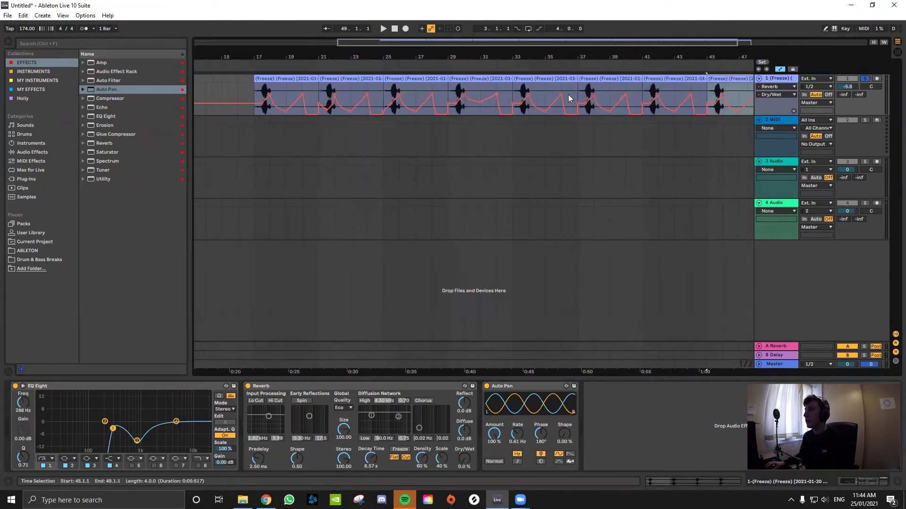
drag(543, 109, 543, 99)
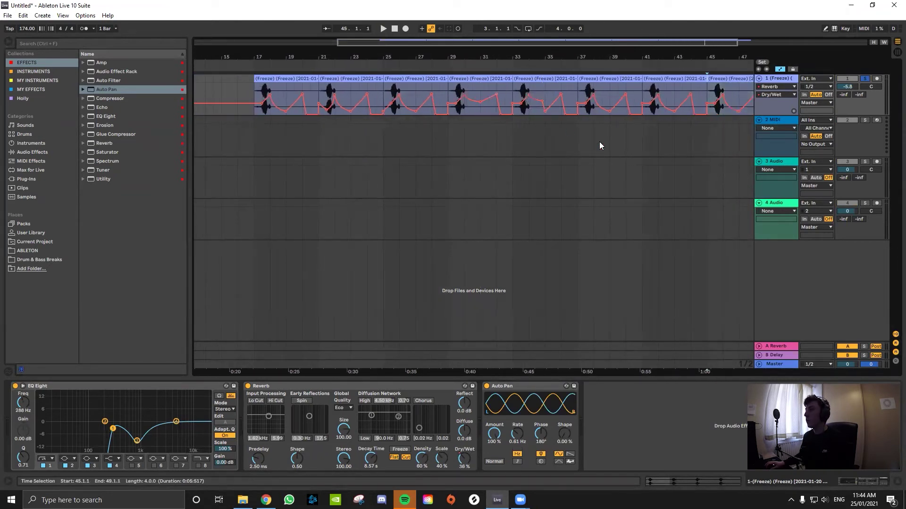
click(522, 291)
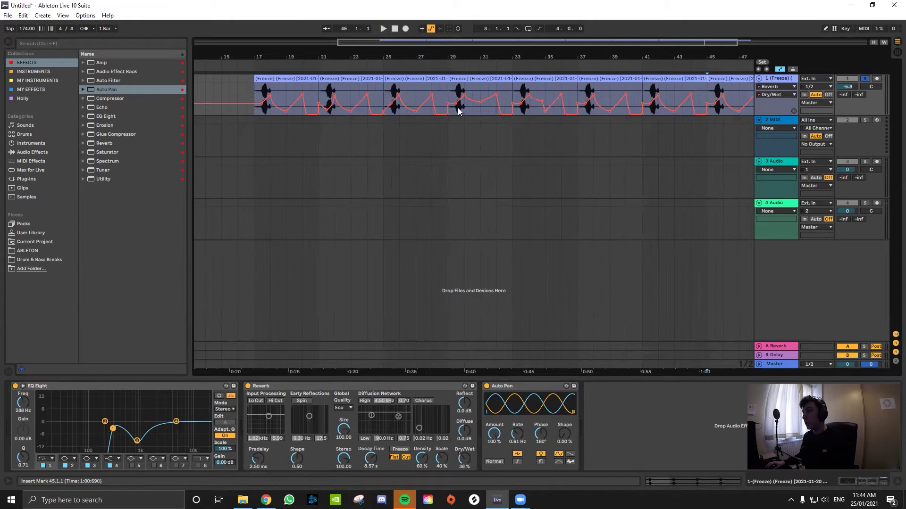
Step: Hide the automation and delete the unused tracks 2 MIDI, 3 Audio and 4 Audio
key(a)
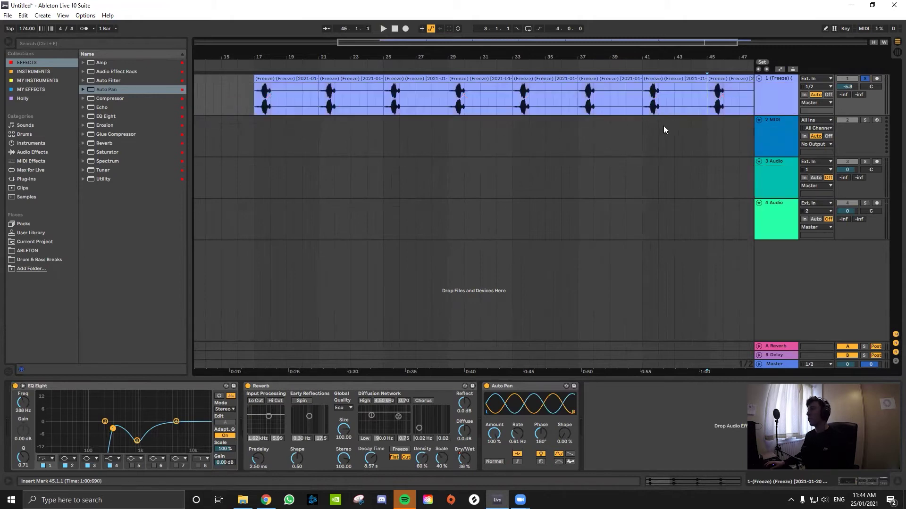
key(minus)
click(767, 141)
shift+click(776, 213)
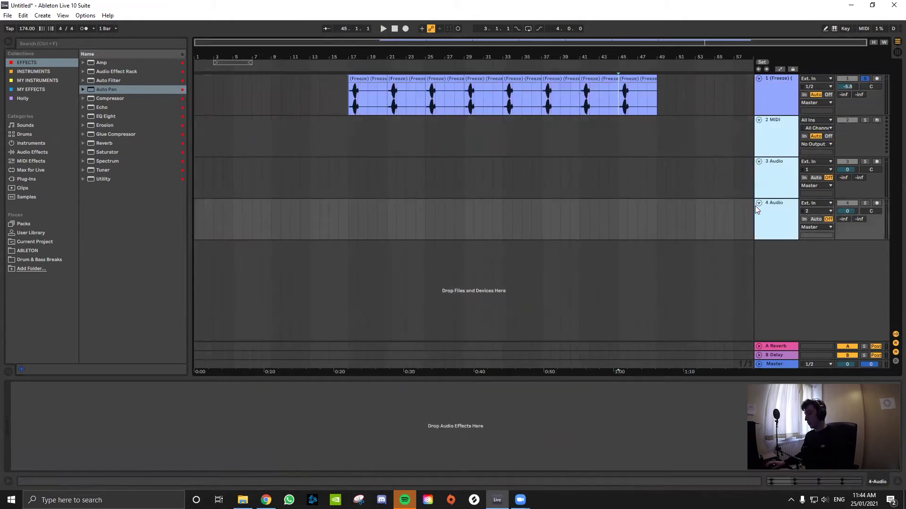
key(Delete)
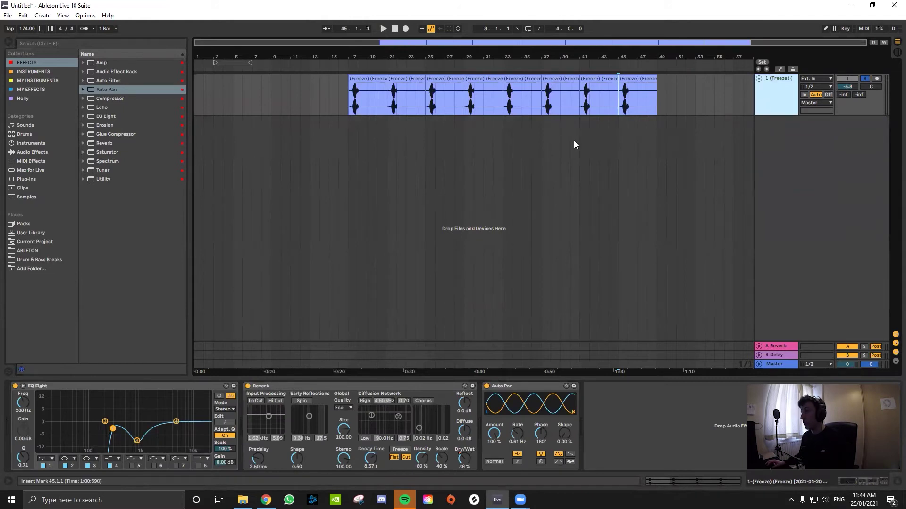
Step: Insert a new audio track, take its input from the first track post mixer, and arm it for recording
right_click(774, 90)
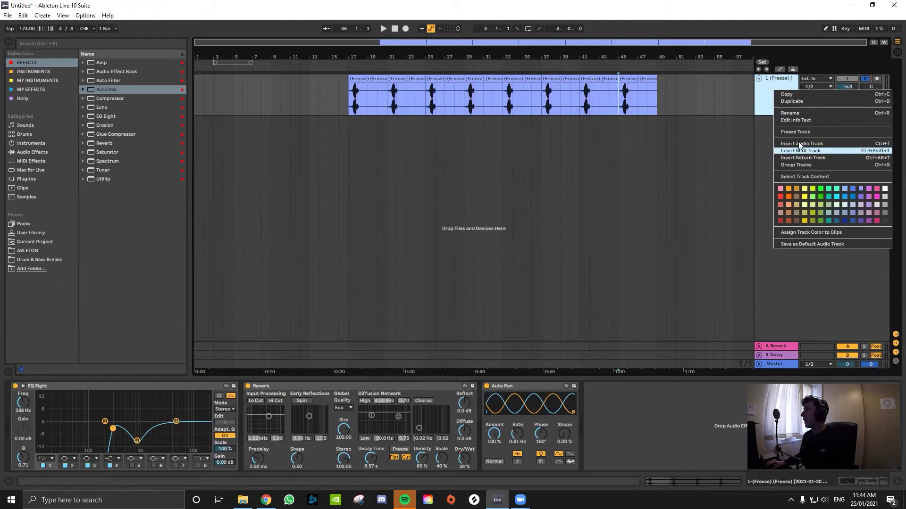
click(791, 144)
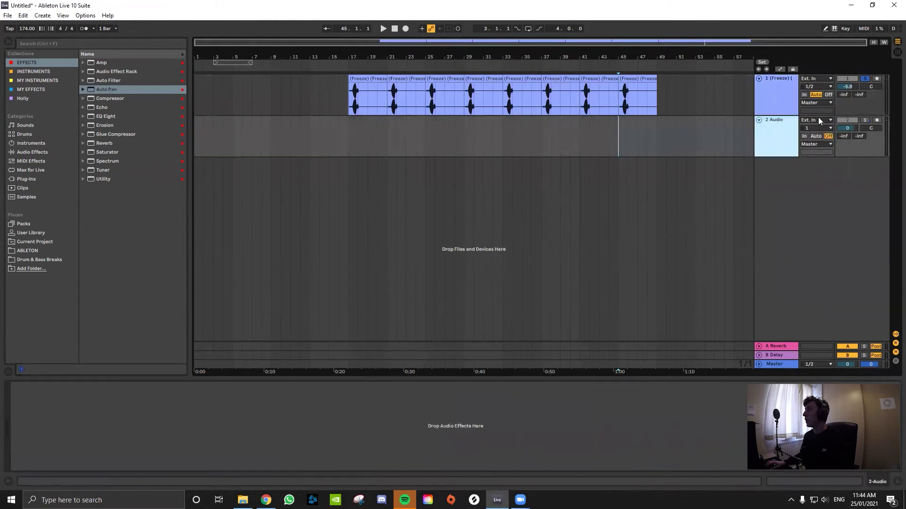
click(820, 140)
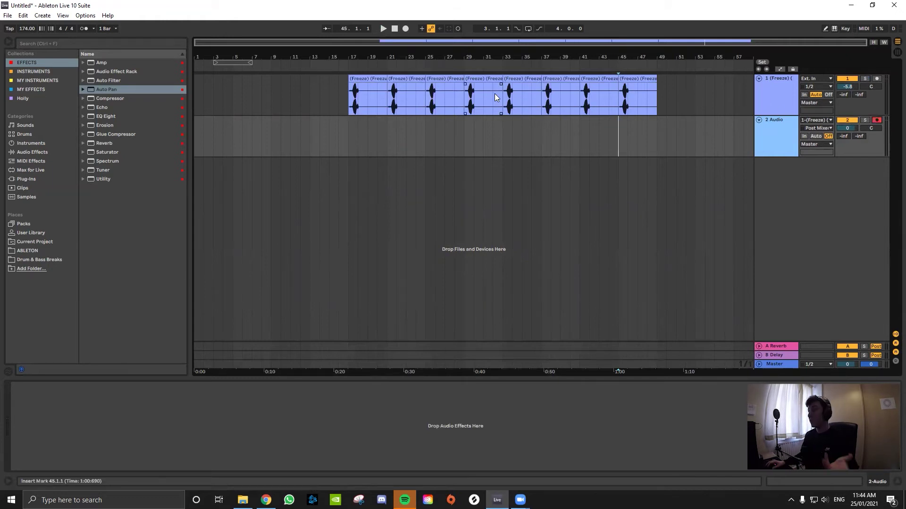
Step: Start recording the first track's output onto the new audio track from bar 17, then bring up the first track's devices
click(361, 78)
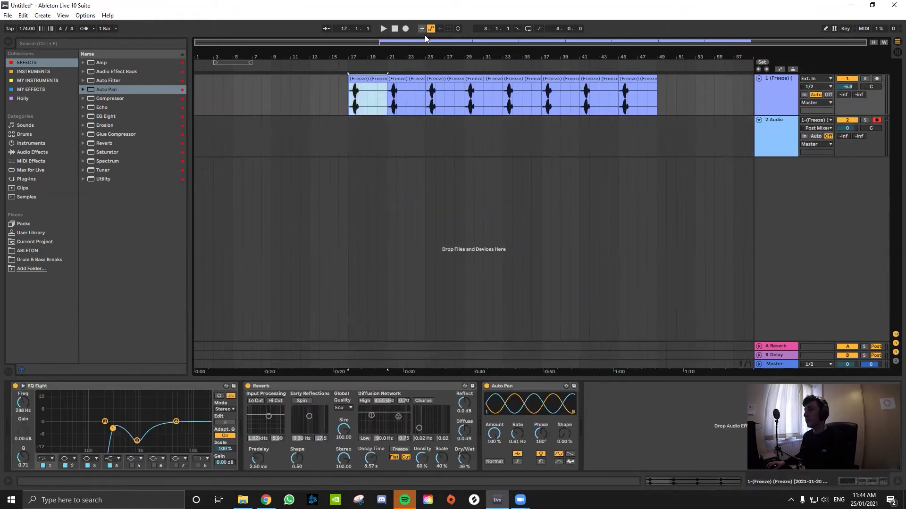
click(764, 94)
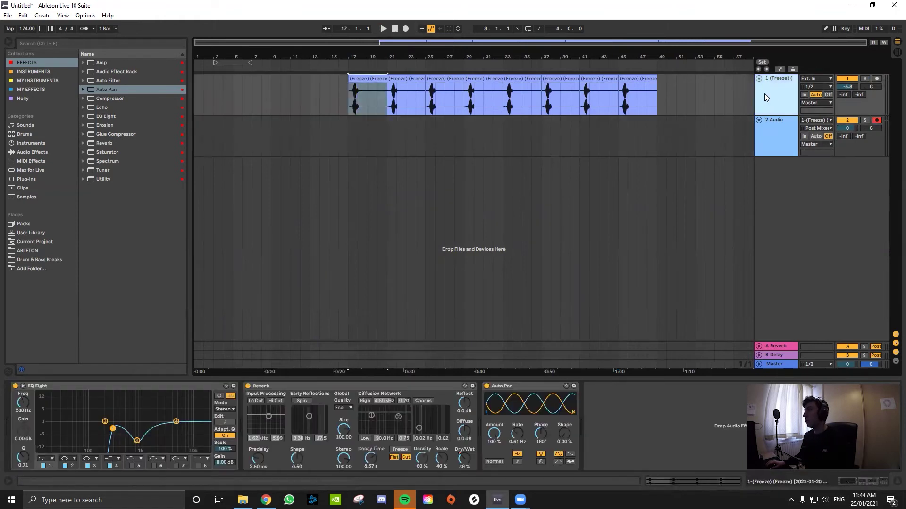
click(817, 119)
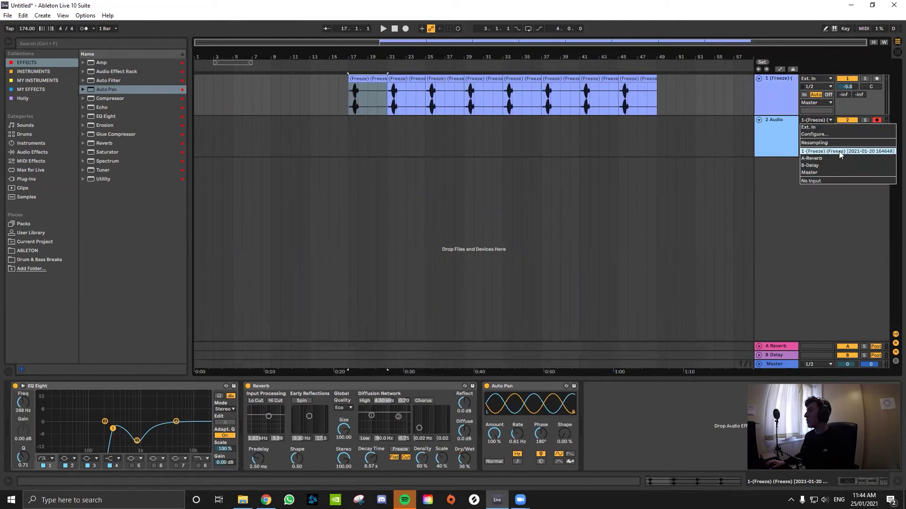
click(786, 104)
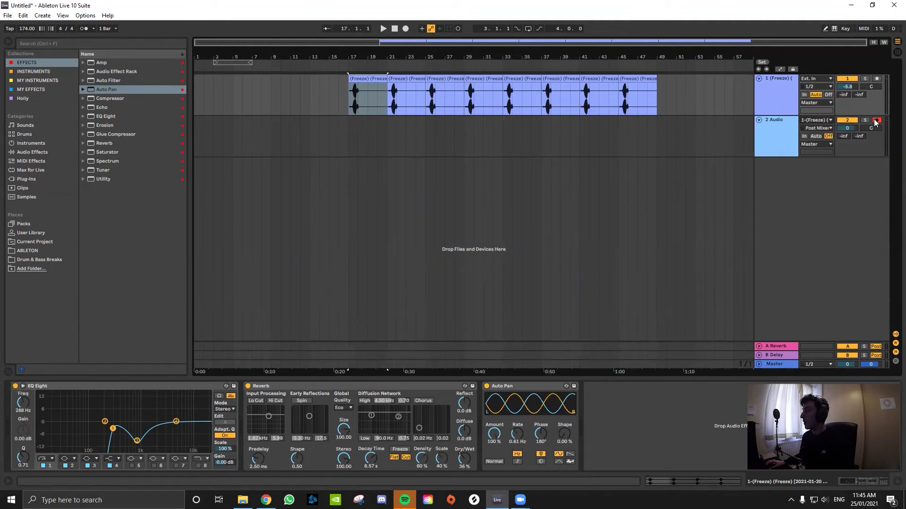
click(778, 132)
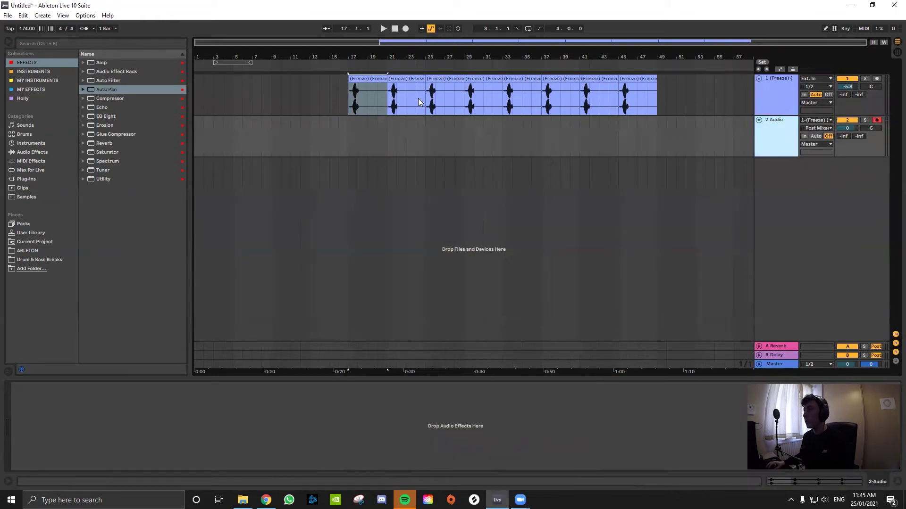
click(404, 30)
click(772, 104)
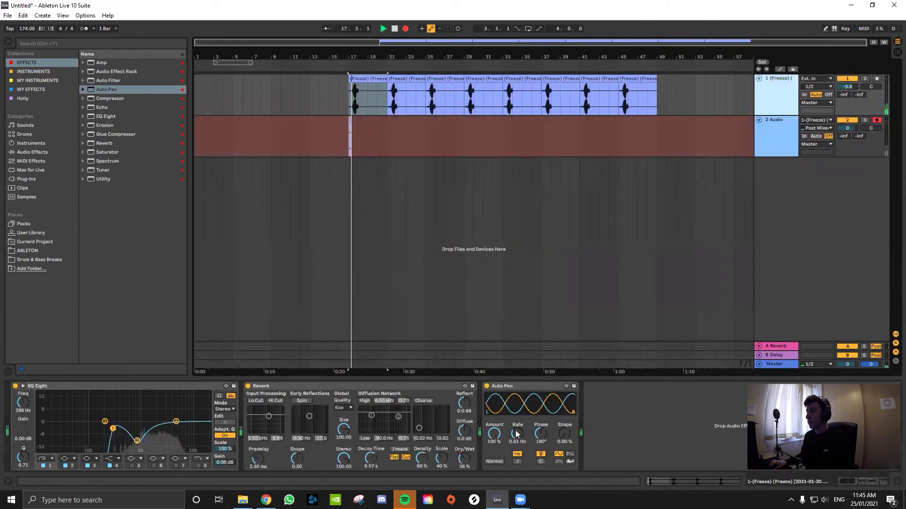
Step: Vary the Auto Pan rate during recording, up to about 4.88 Hz and down to about 2.69 Hz, and stop near bar 37
drag(516, 434, 517, 413)
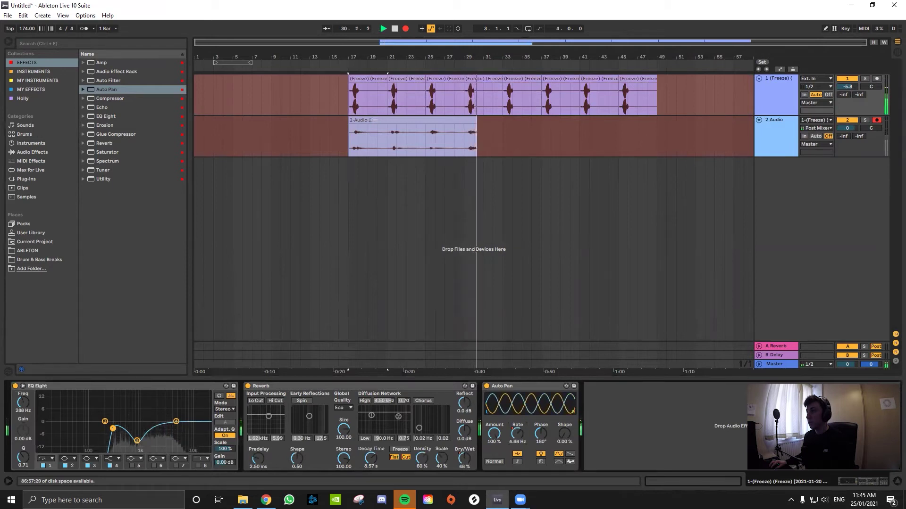
drag(517, 434, 519, 436)
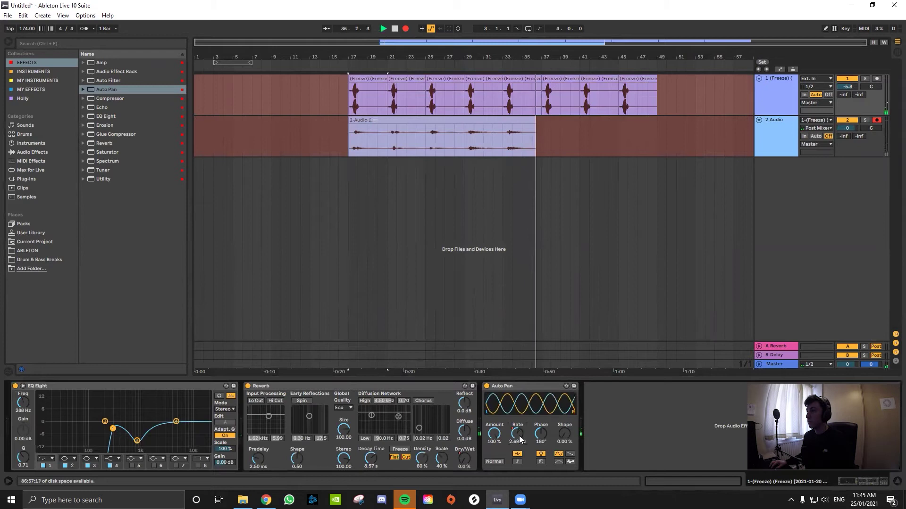
key(space)
Step: Split the recorded clip on the second track at bar 33 and colour its last piece green
click(502, 142)
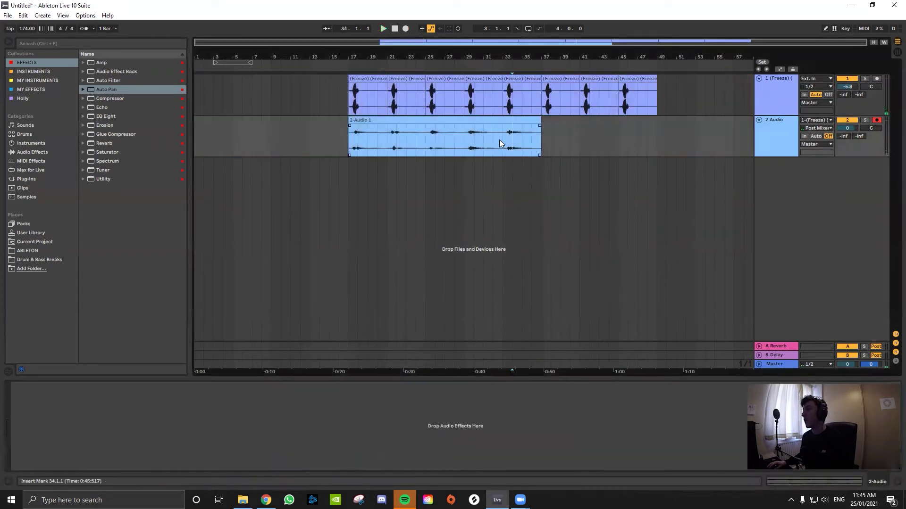
key(ctrl+e)
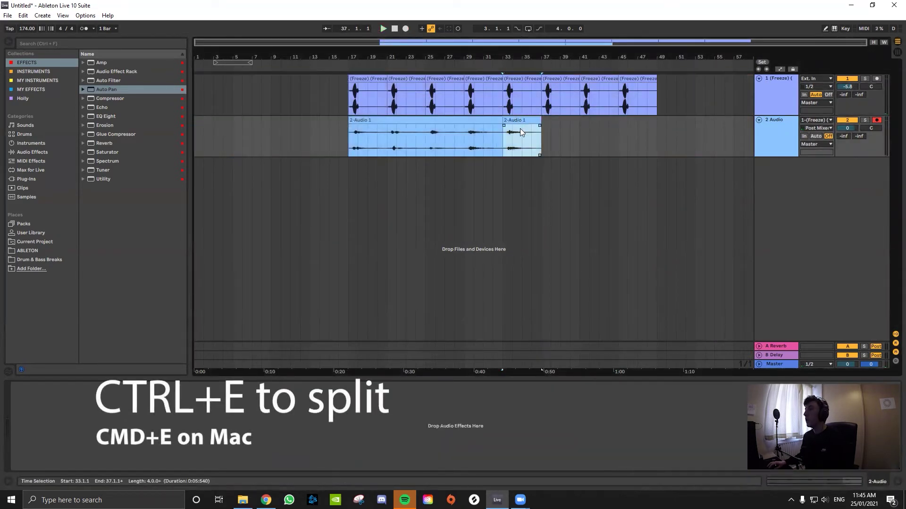
right_click(522, 128)
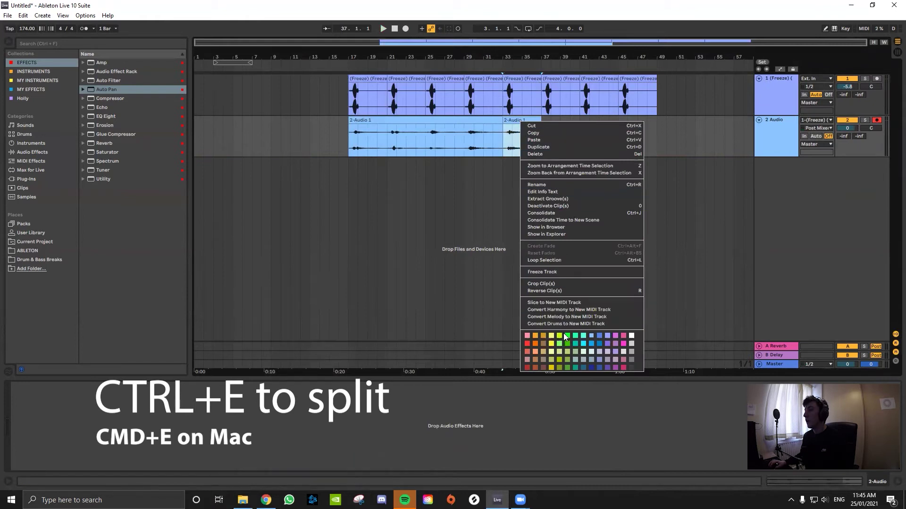
click(561, 340)
Step: Solo the second track and play its recording from bar 21
click(389, 155)
key(space)
click(865, 120)
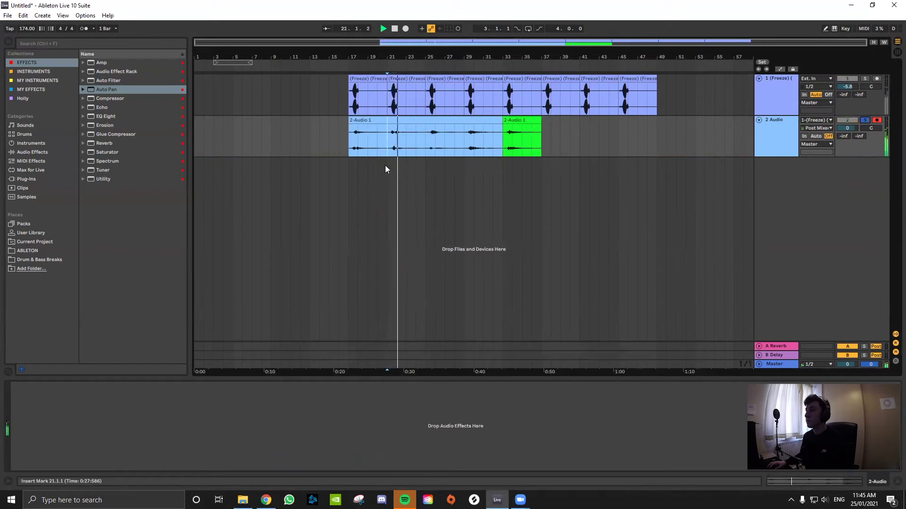
Step: Split the recorded clip at bars 25 and 29, and colour the piece between them red
click(428, 148)
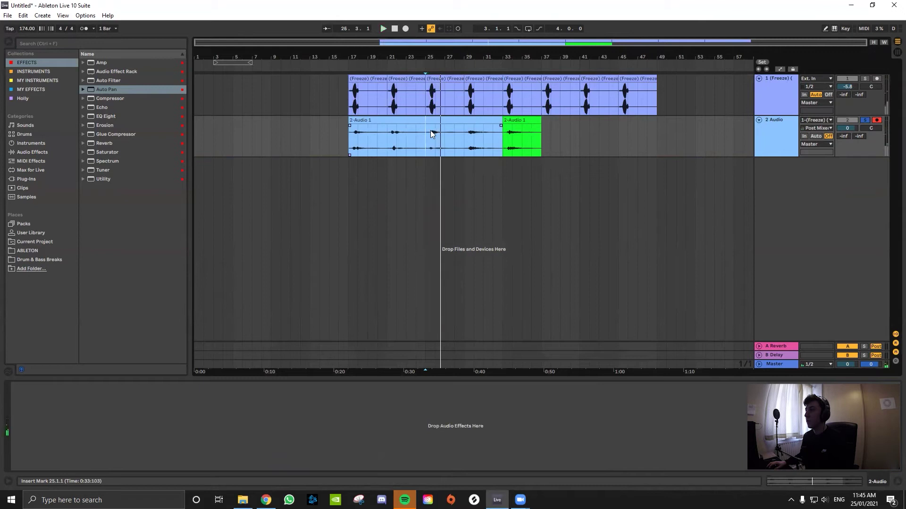
key(ctrl+e)
click(465, 142)
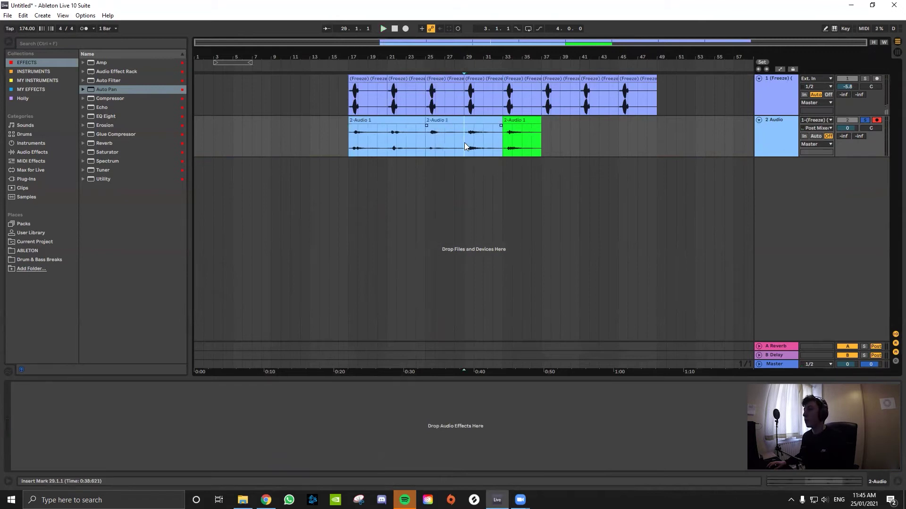
right_click(446, 119)
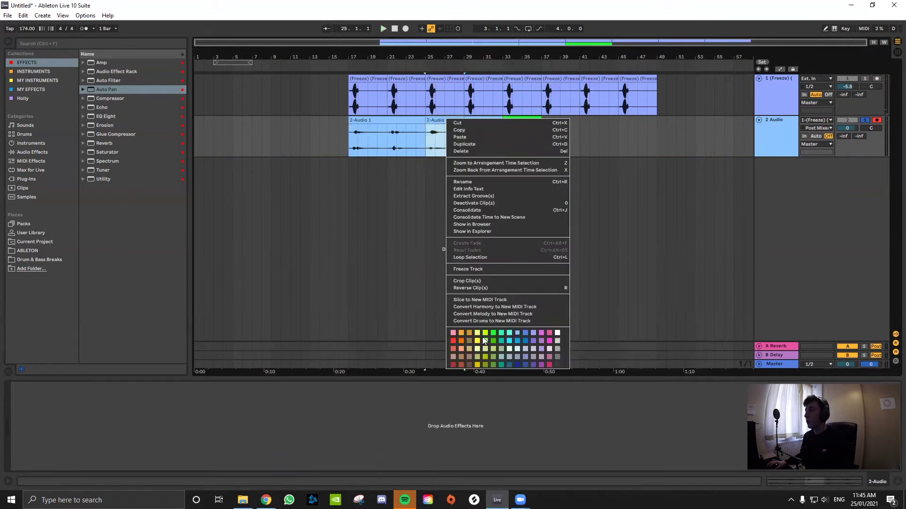
click(451, 342)
click(505, 246)
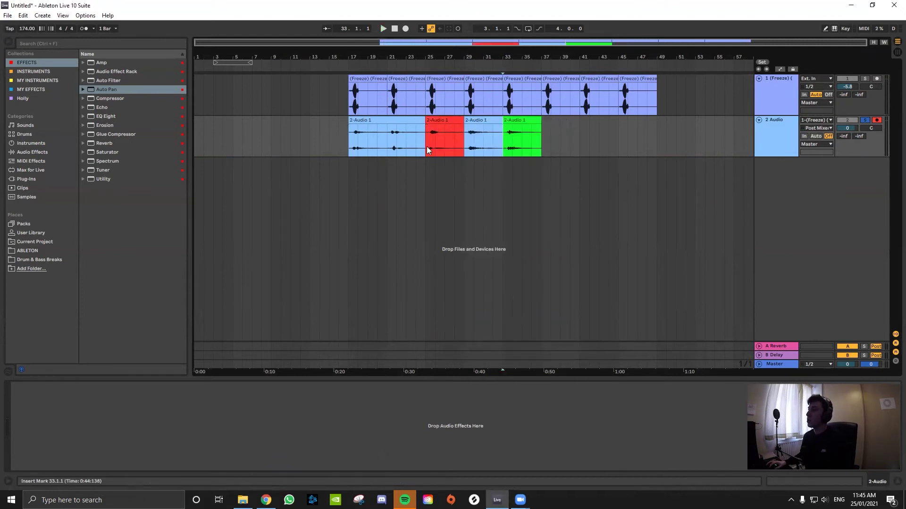
Step: Insert a new audio track below the second one and move the green clip onto it at bar 17
click(765, 139)
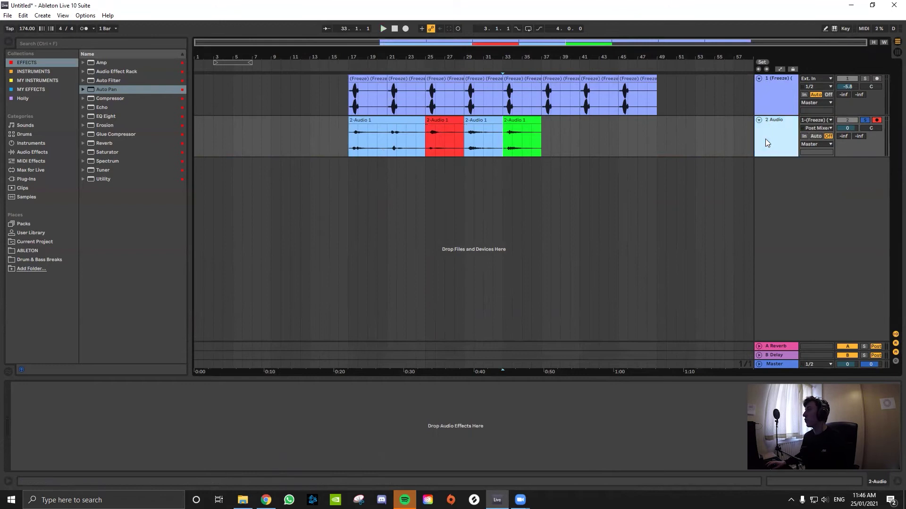
key(ctrl+t)
drag(519, 134, 365, 170)
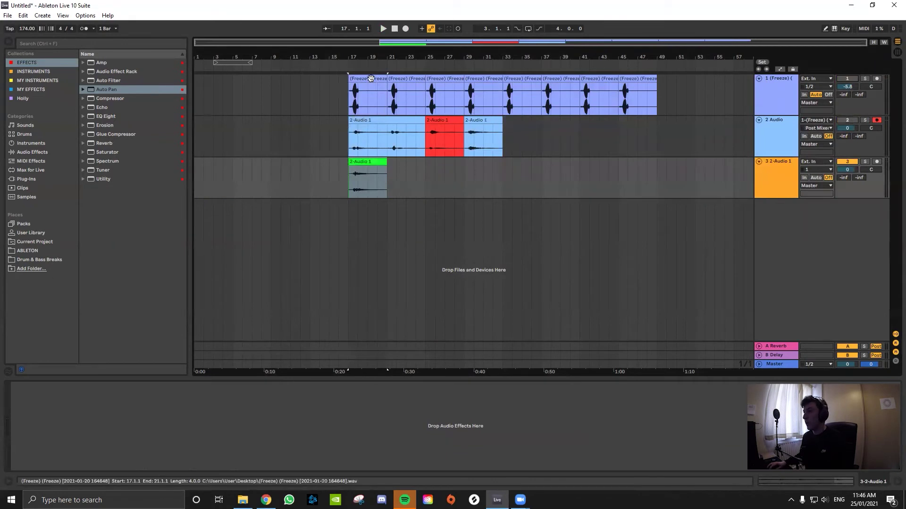
Step: Turn off the first track's Reverb and Auto Pan, and compare its first clip with the green clip by soloing each track
click(761, 105)
click(864, 78)
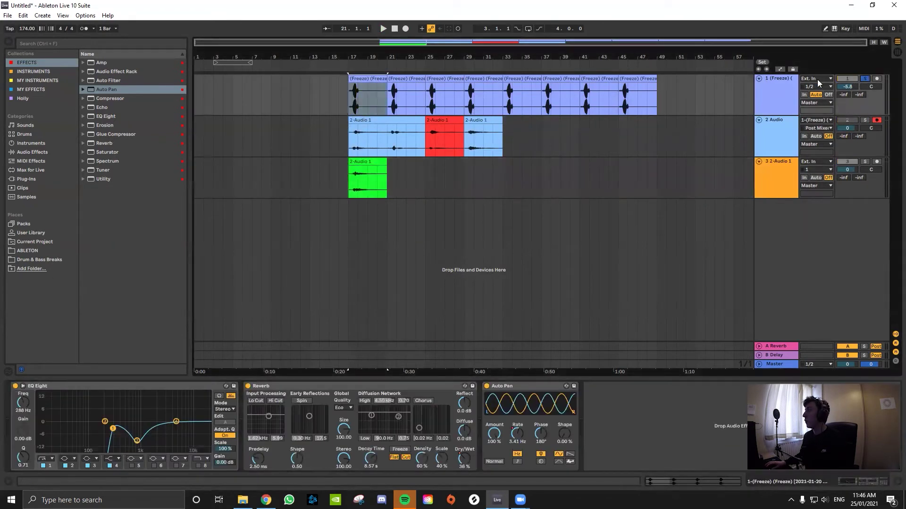
click(248, 387)
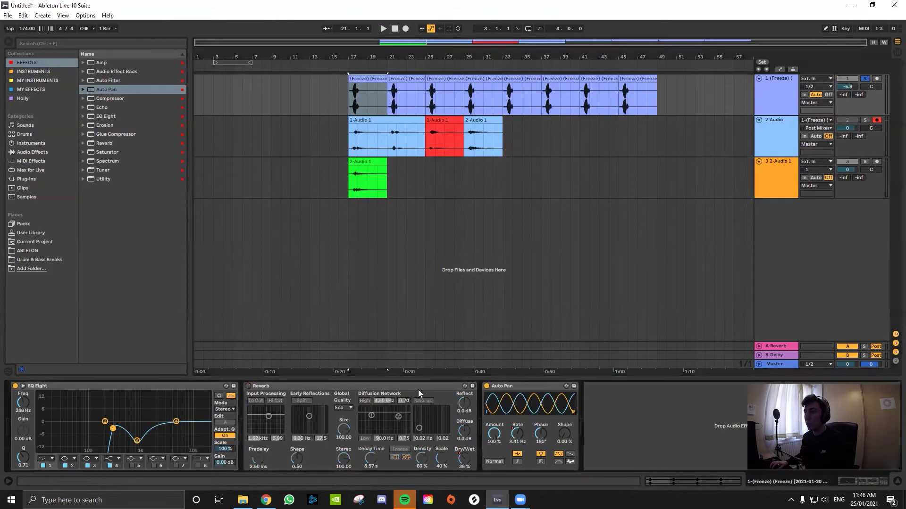
click(486, 387)
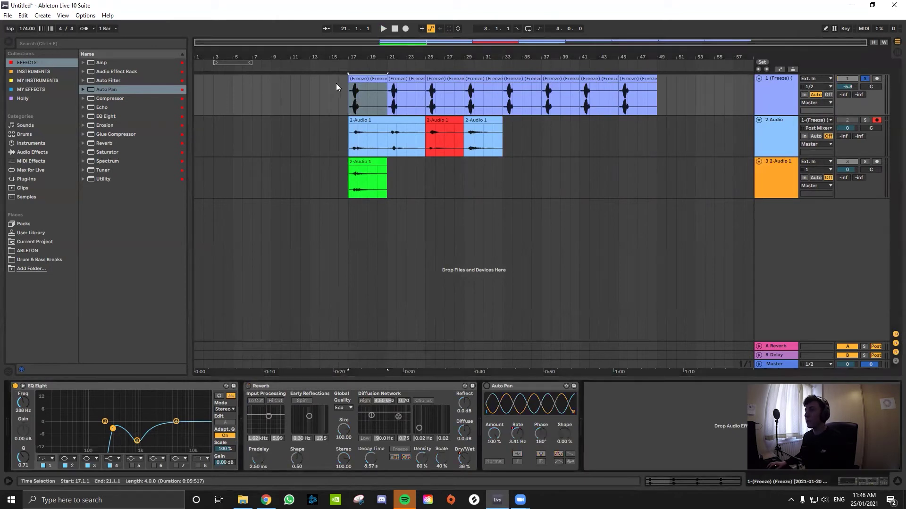
click(363, 83)
key(space)
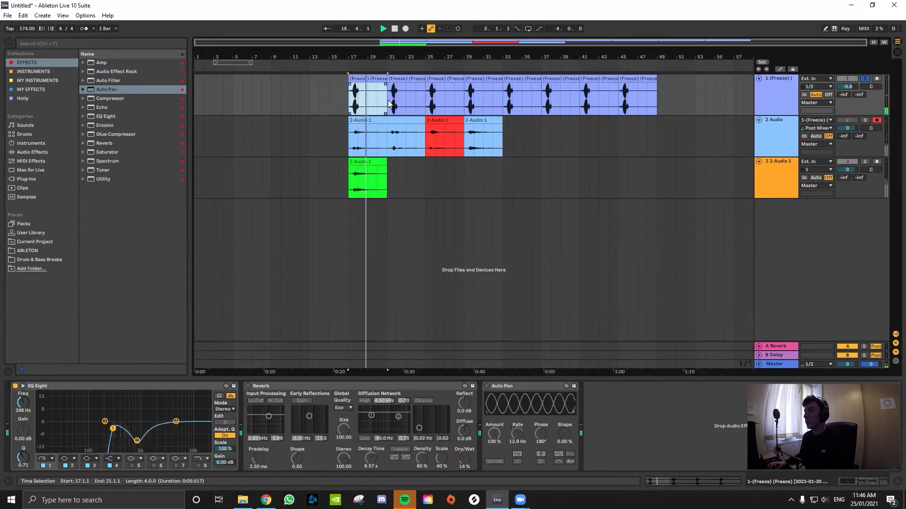
click(373, 162)
click(373, 162)
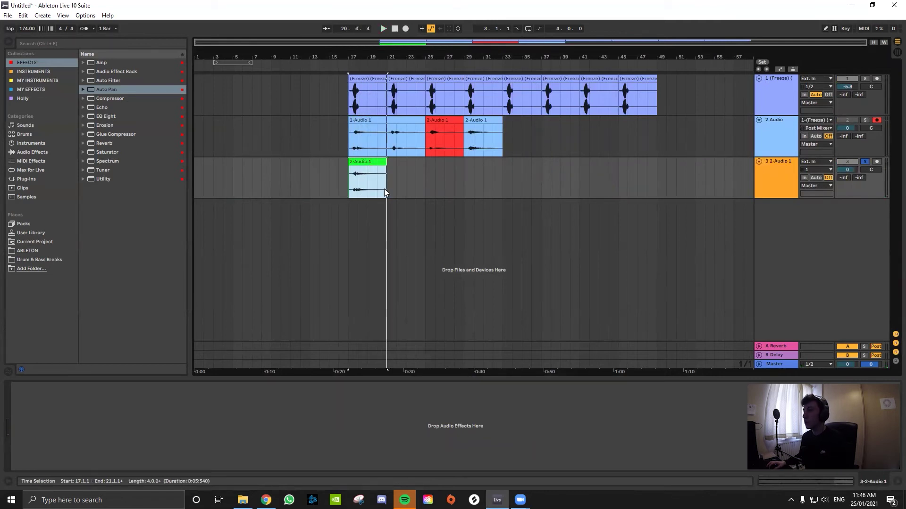
Step: Split the green clip on the third track at bar 18
scroll(353, 189, up, 3)
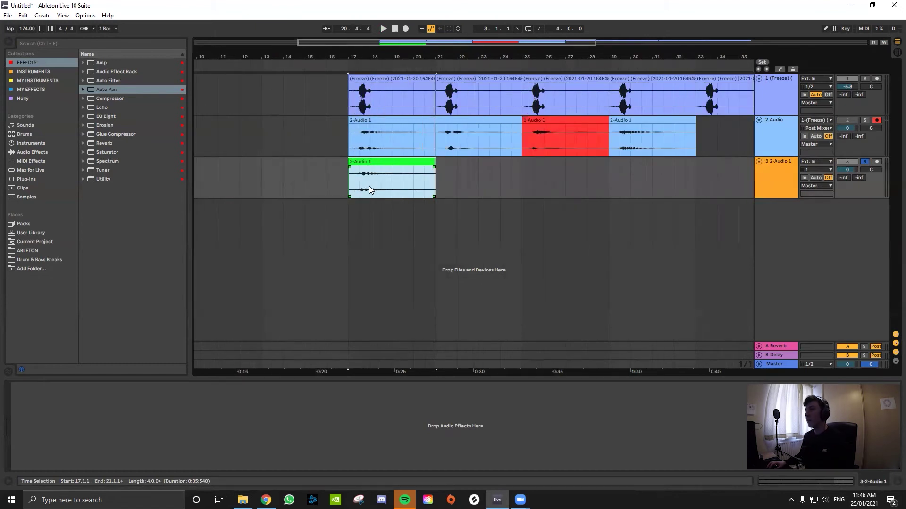
scroll(369, 189, down, 3)
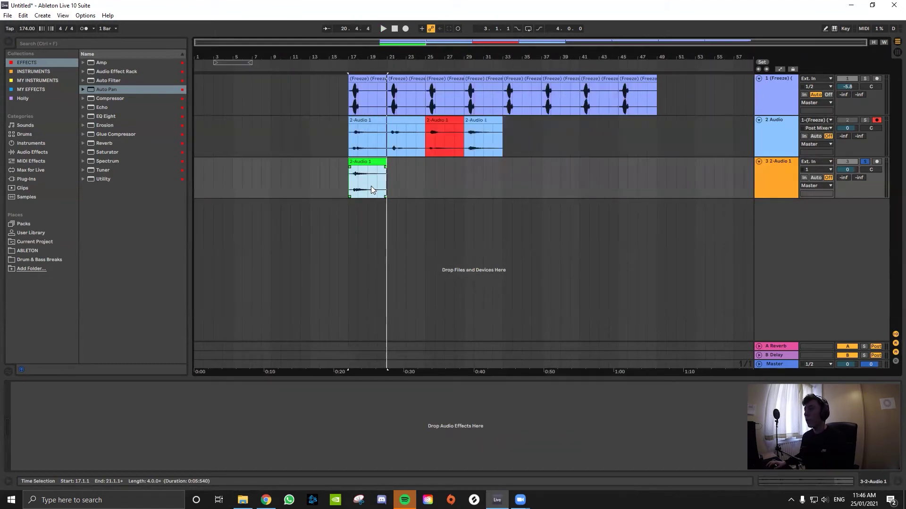
click(356, 189)
key(ctrl+e)
click(397, 191)
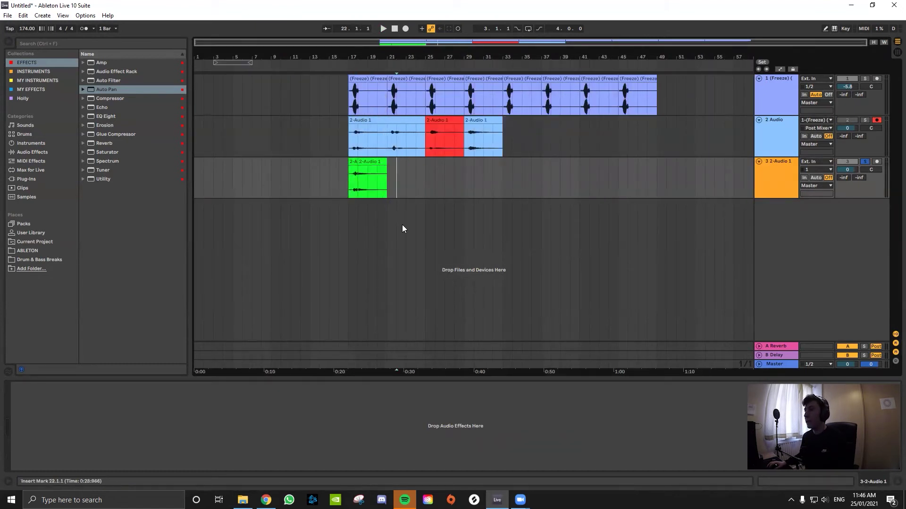
Step: Copy the green audio onto a new fourth audio track at bar 9, and consolidate and reverse it as a four-bar clip
click(766, 176)
key(ctrl+t)
drag(367, 166, 375, 205)
key(ctrl+z)
drag(373, 163, 370, 205)
drag(369, 205, 270, 217)
key(ctrl+j)
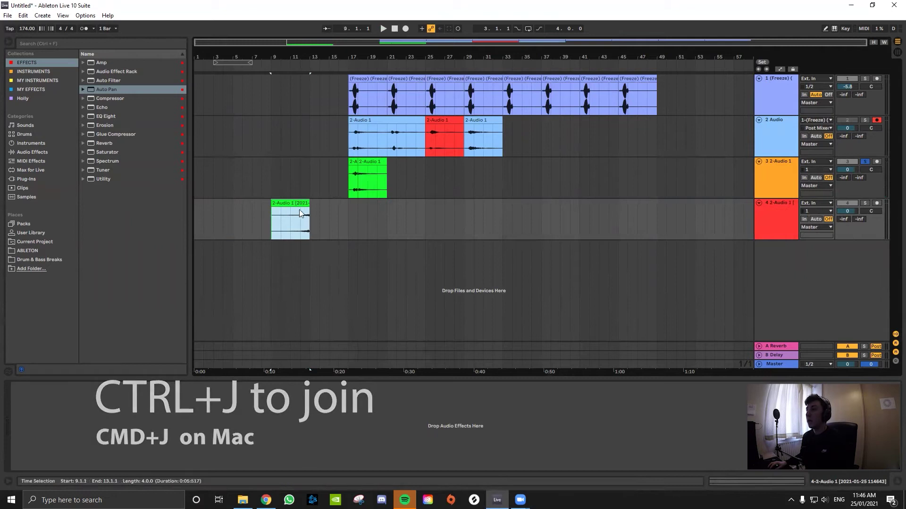
Step: Give the reversed clip a fade-in about two bars long, audition it, and move it to end at bar 17
key(space)
drag(272, 208, 290, 209)
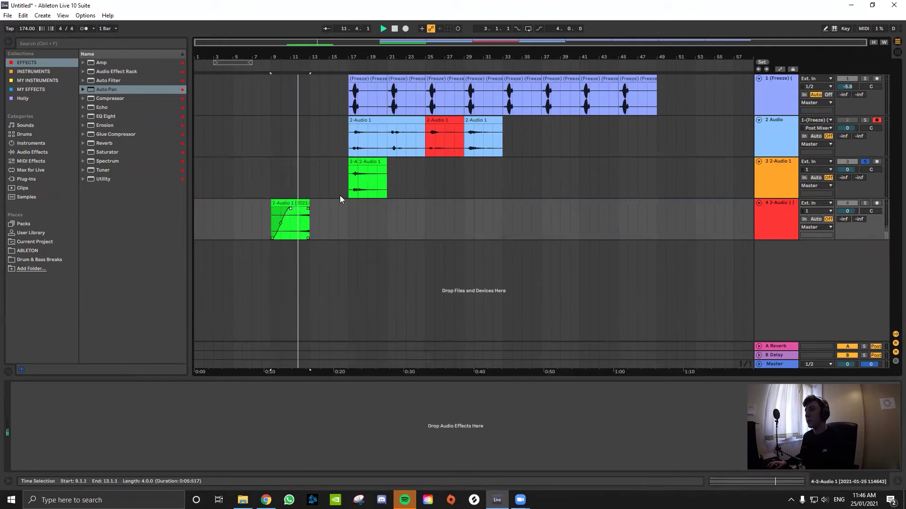
key(space)
key(space)
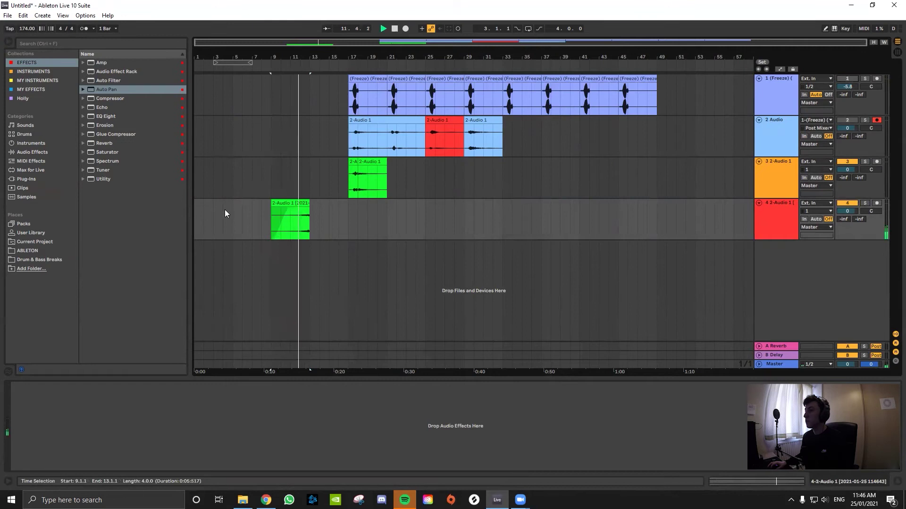
key(space)
drag(300, 203, 338, 203)
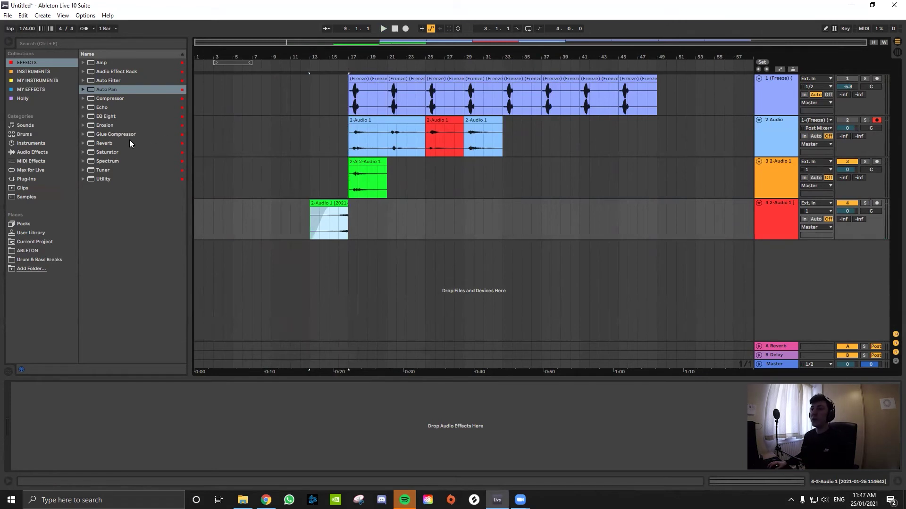
Step: Add Reverb to the fourth track with 0% Dry/Wet and a decay time of about 8.98 s, and show its Dry/Wet automation
click(111, 143)
drag(739, 230, 738, 230)
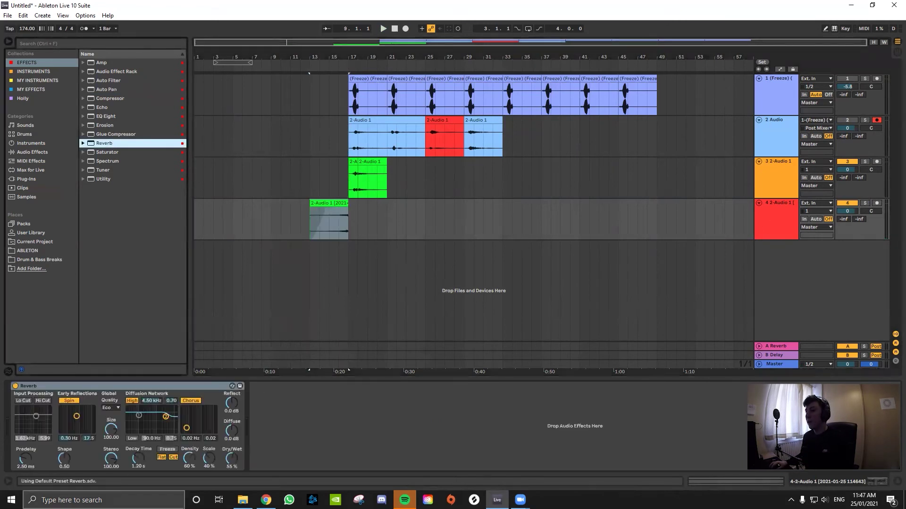
right_click(232, 461)
click(254, 426)
click(342, 236)
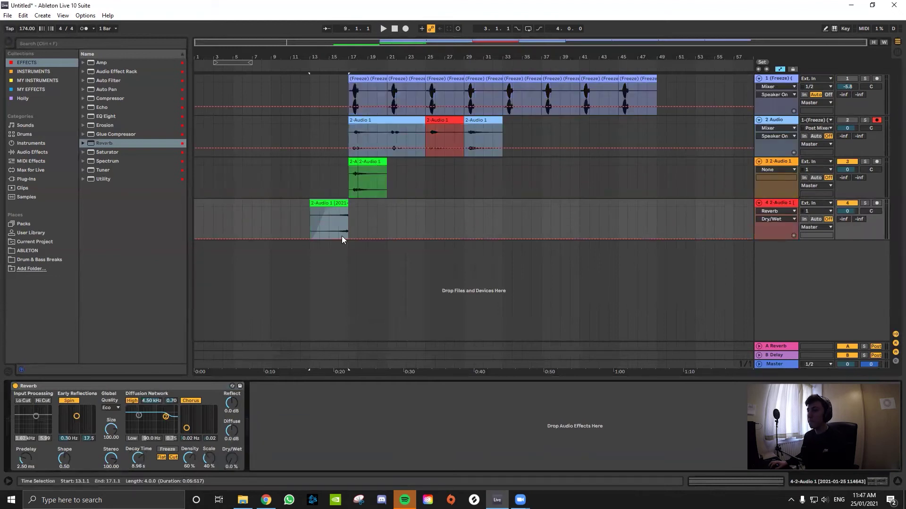
Step: Draw a curved Dry/Wet automation rise to 100% from bar 17 to bar 18 on the fourth track, dropping straight back to 0%
scroll(355, 247, up, 2)
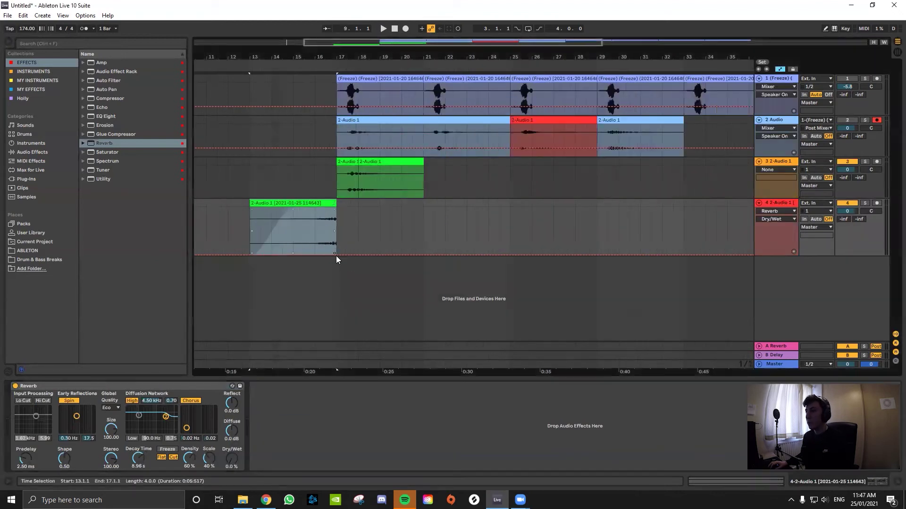
click(336, 256)
mouse_move(355, 255)
mouse_down()
mouse_move(359, 208)
mouse_move(366, 249)
mouse_up()
Step: Play the reversed clip into its reverb tail from bar 15 and mute the third track
click(297, 192)
key(space)
click(847, 162)
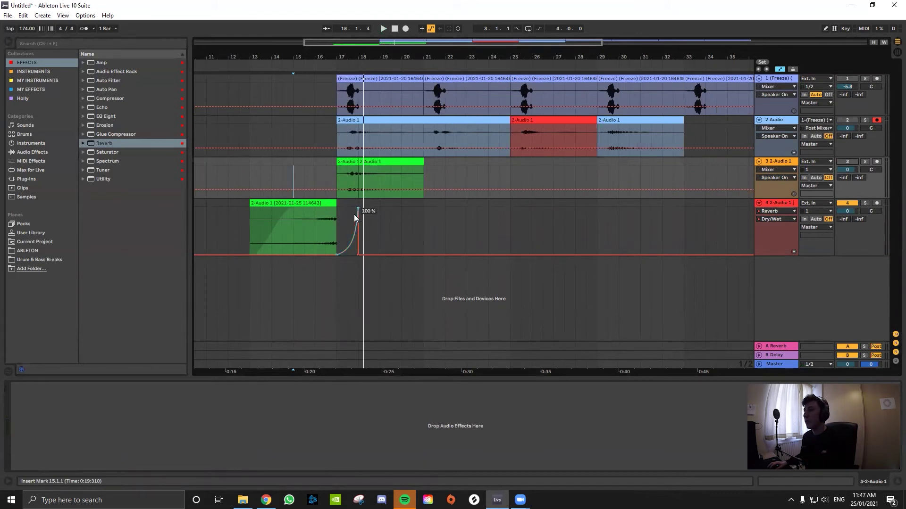
Step: Hide the automation and play the third track's green clips in solo from bar 17
scroll(354, 215, down, 3)
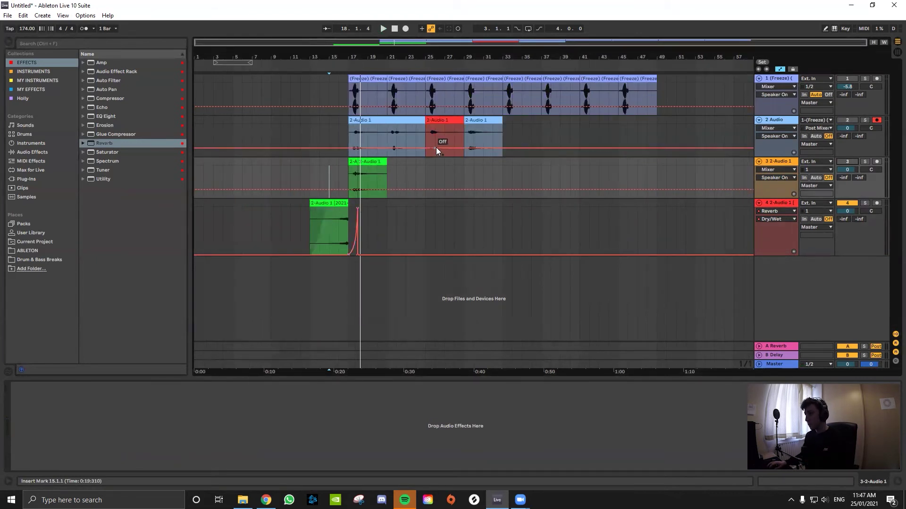
key(a)
key(space)
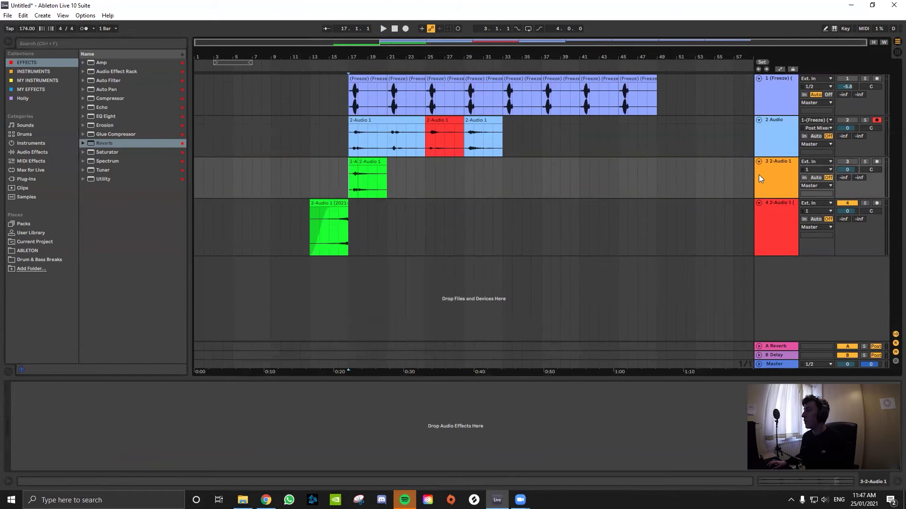
click(865, 161)
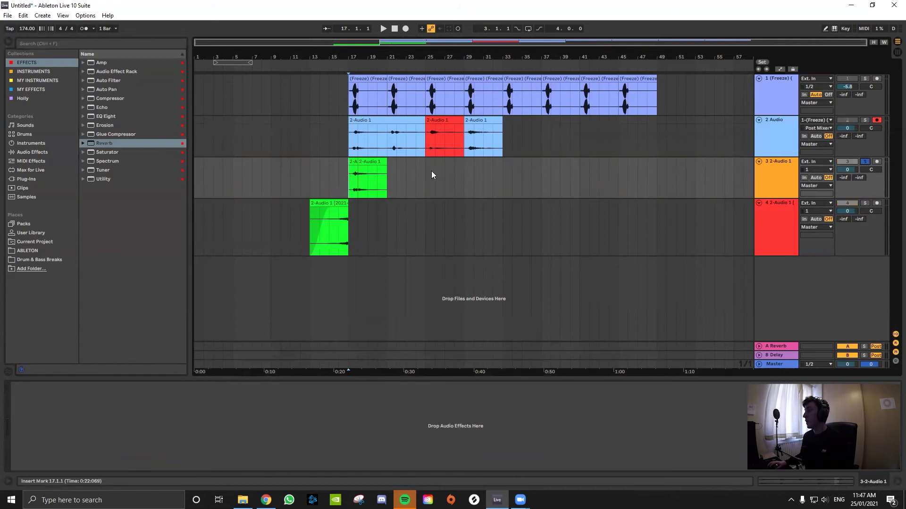
click(352, 161)
key(space)
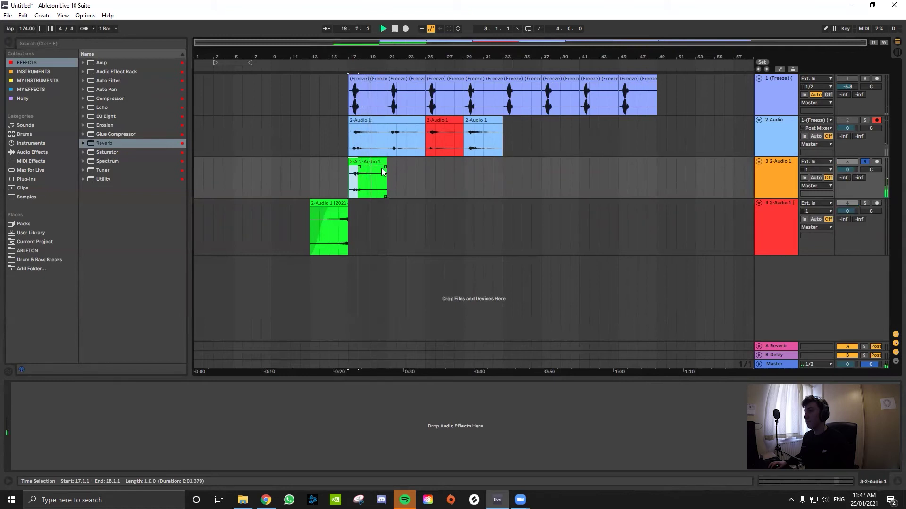
click(864, 161)
Step: Switch to Chrome and play part of "Visare - Original Mix" on the SoundCloud profile page
click(266, 500)
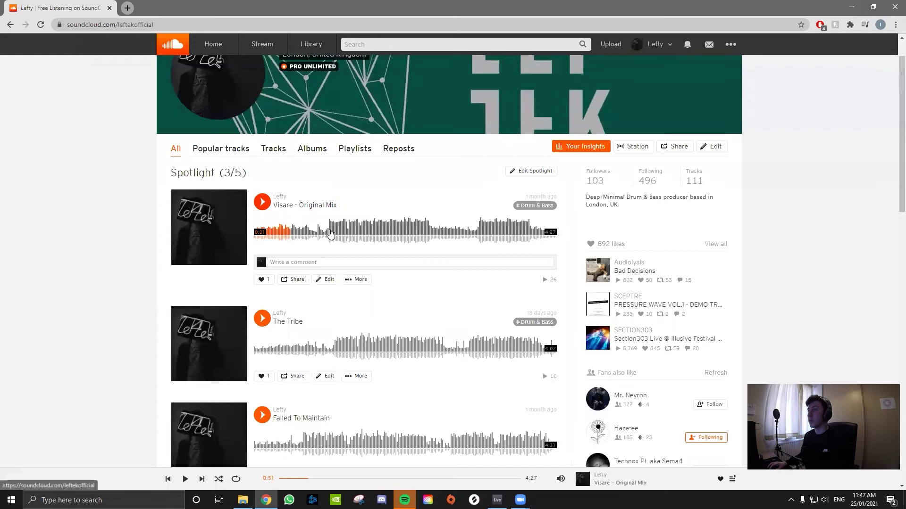
key(space)
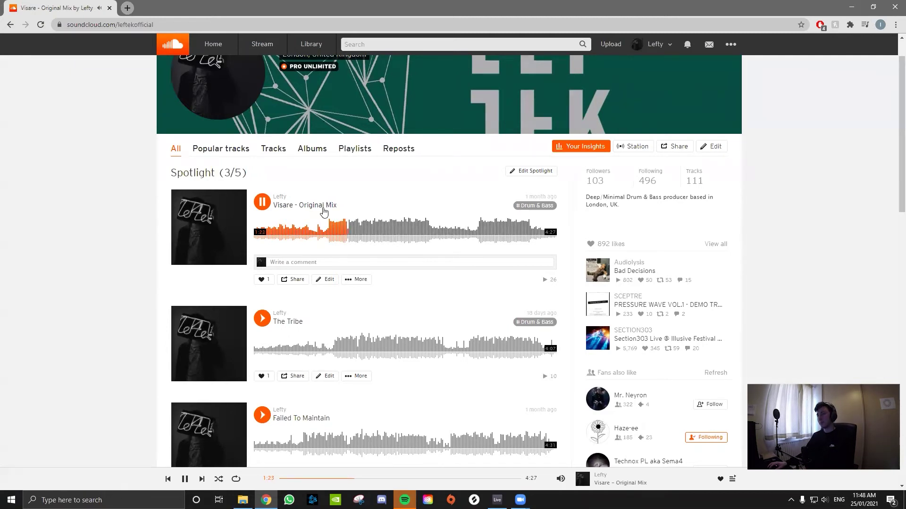
key(space)
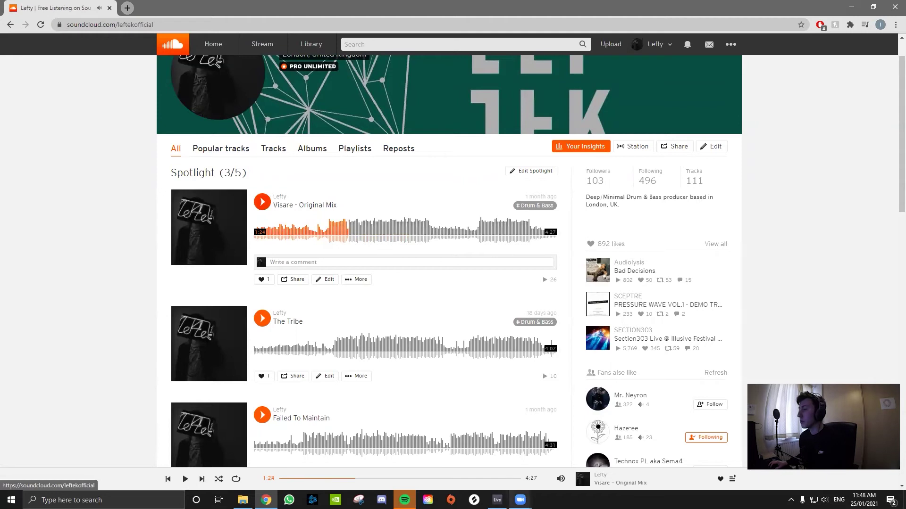
Step: Switch to Ableton Live and group the four existing tracks
click(520, 500)
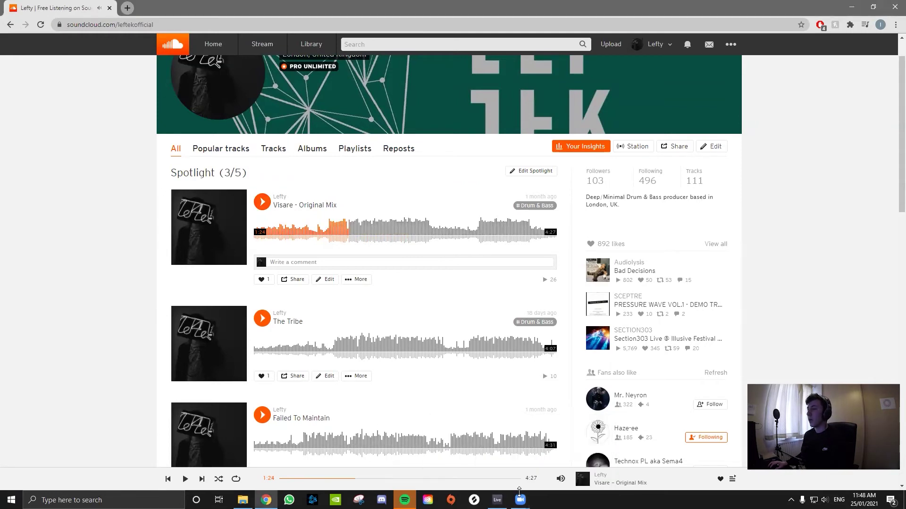
click(497, 500)
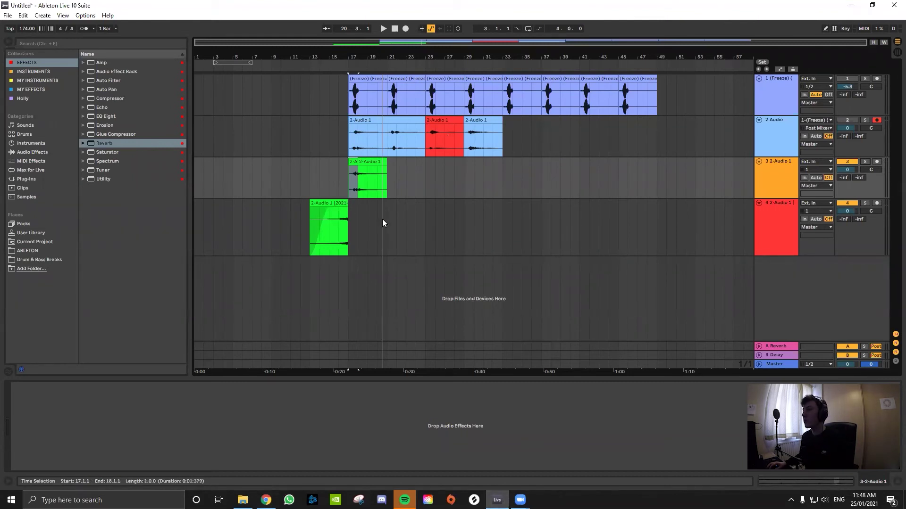
click(754, 97)
shift+click(777, 210)
key(ctrl+g)
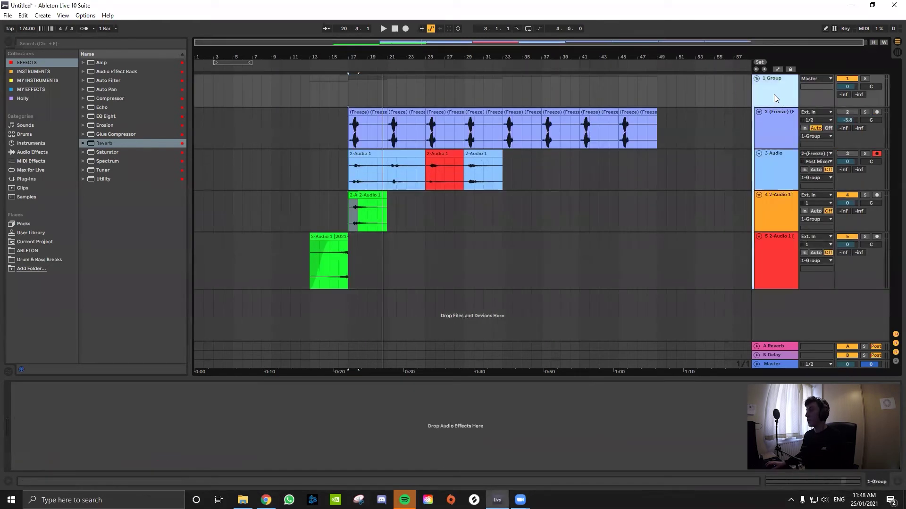
Step: Name the group "unused", mute and fold it, and add an empty audio track below it
text(unused)
key(Return)
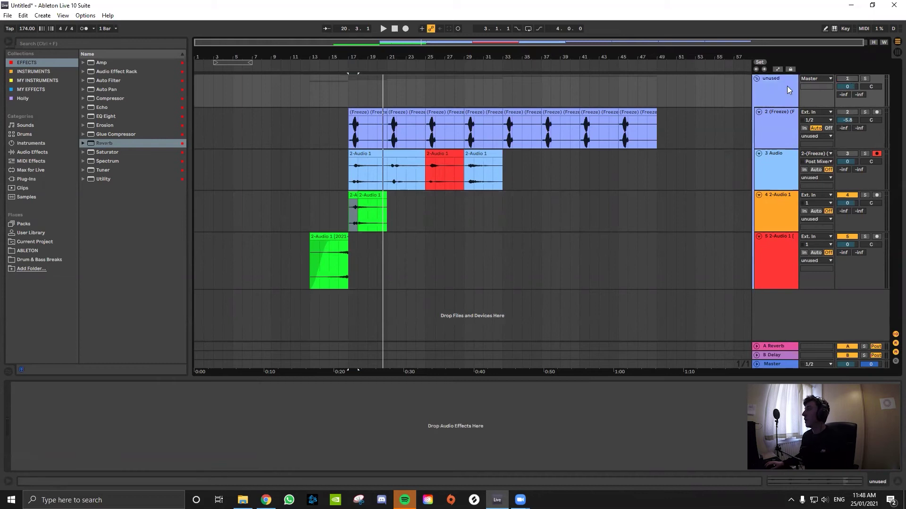
click(756, 78)
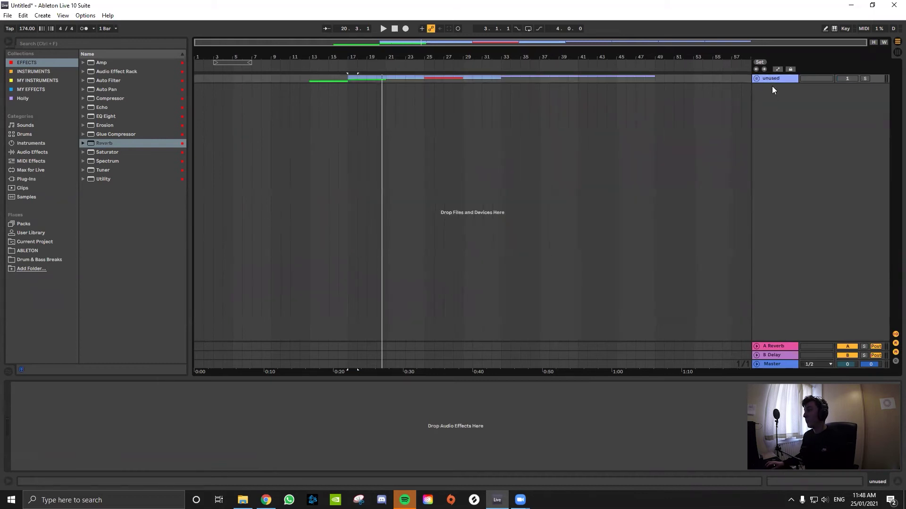
key(ctrl+t)
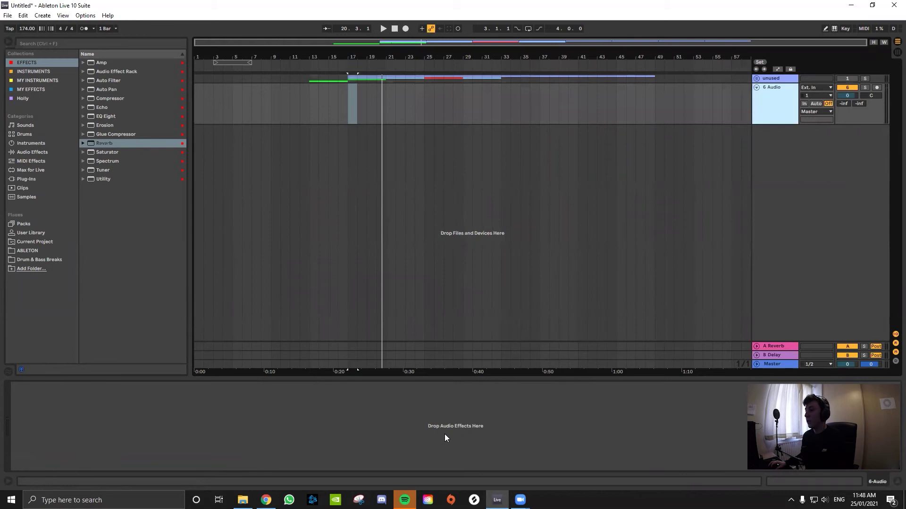
Step: Open Splice in a new Chrome tab and audition Cinematic FX samples tagged ambience and atmospheres, including Soundiron_VOGF_Ambience_Frangelistics_05.wav
click(266, 500)
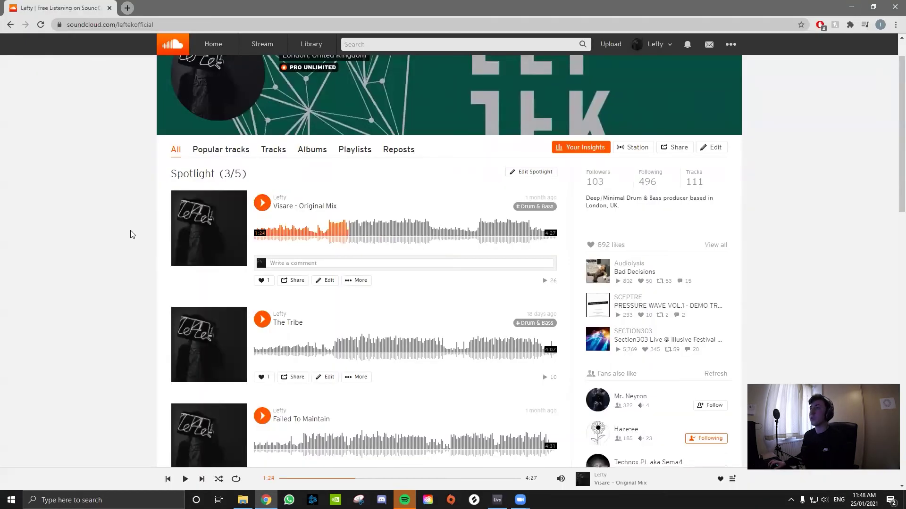
click(126, 7)
click(397, 249)
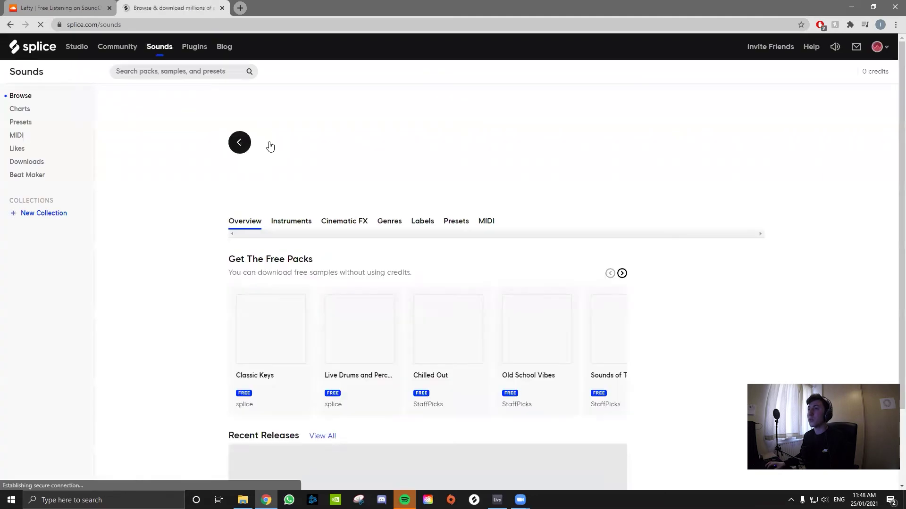
click(333, 226)
click(299, 279)
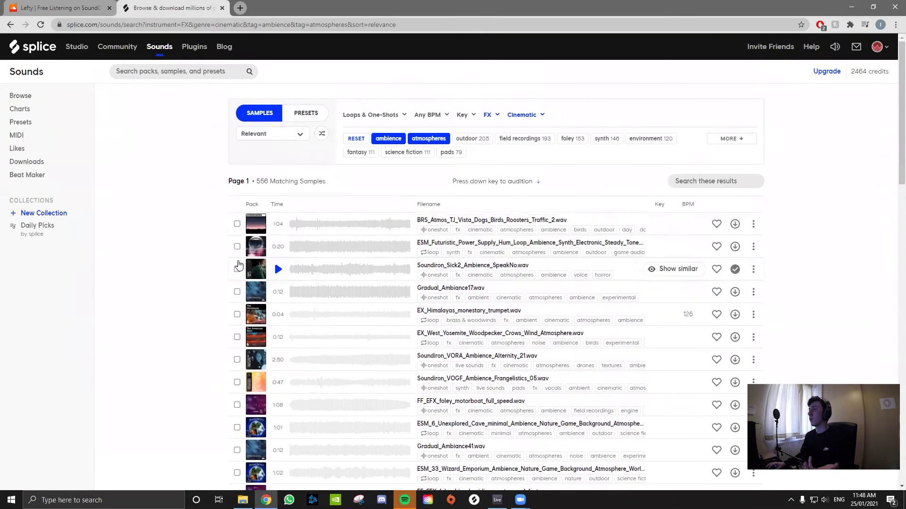
click(278, 269)
scroll(302, 255, down, 3)
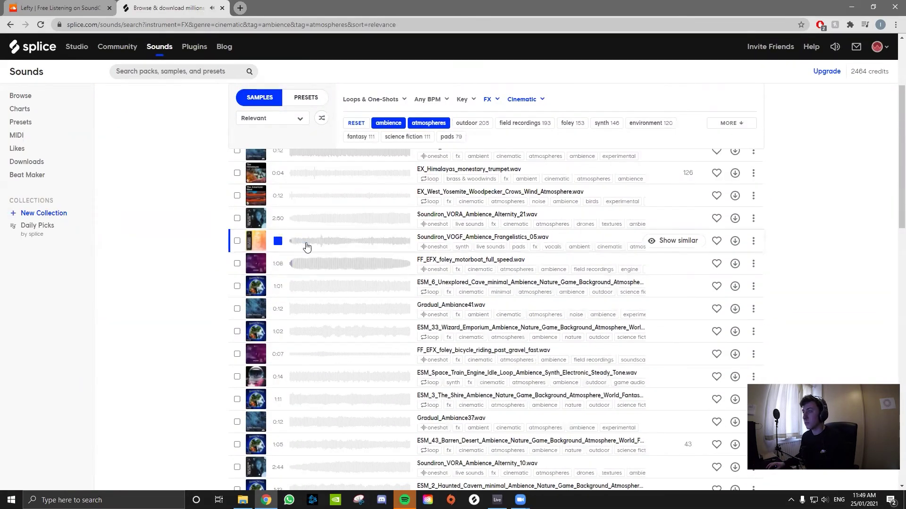
Step: Place the Soundiron_VOGF_Ambience_Frangelistics_05 sample at bar 9 on Live's empty audio track and play it
key(alt+Tab)
drag(514, 60, 272, 104)
click(103, 336)
click(100, 343)
click(271, 100)
key(ctrl+alt+l)
key(space)
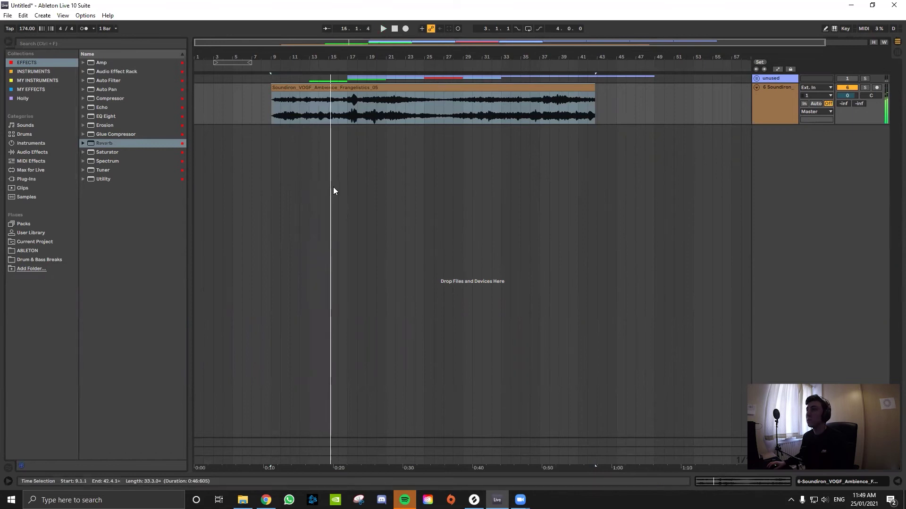
Step: Add EQ Eight with a low cut at 199 Hz to the sample's track and set the track volume to -5.4 dB
key(ctrl+a)
click(743, 107)
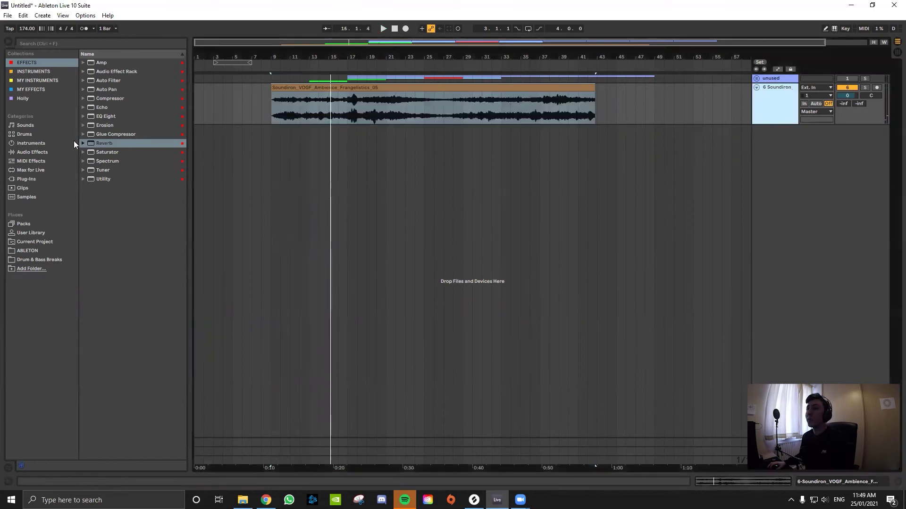
double_click(105, 116)
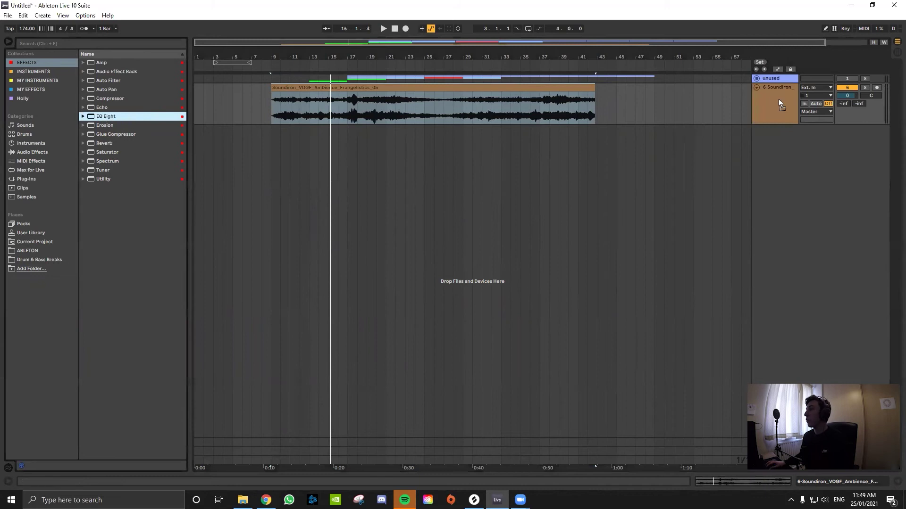
drag(24, 407, 25, 391)
key(space)
drag(847, 95, 847, 99)
key(space)
key(space)
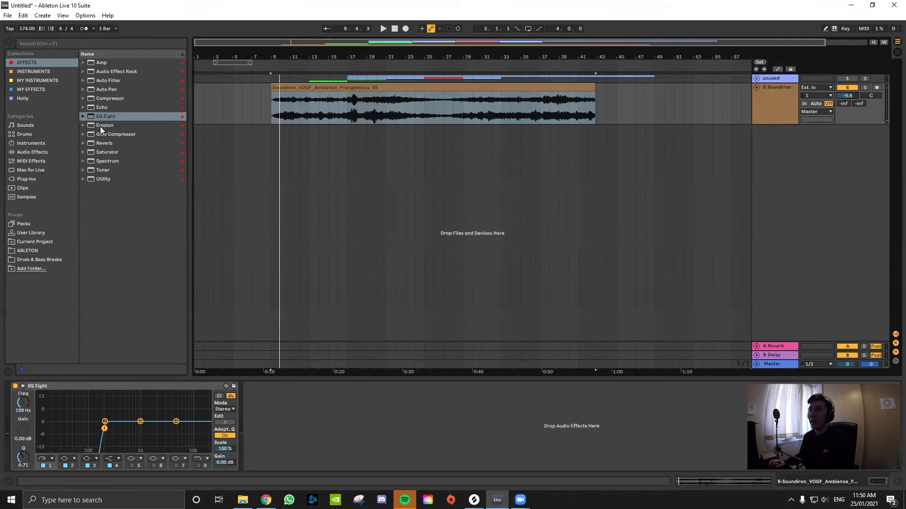
Step: Add Reverb after EQ Eight with a 2.52 s decay time and Dry/Wet at 0%
drag(97, 143, 415, 415)
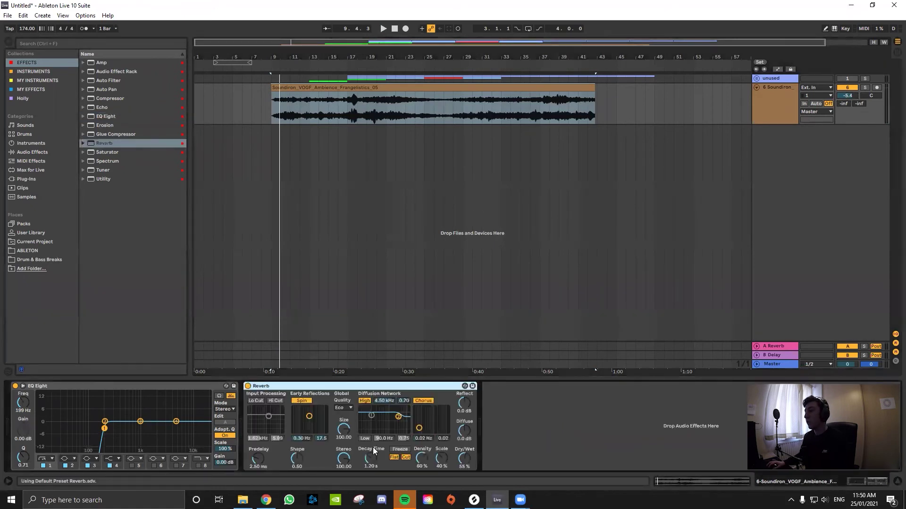
drag(372, 457, 372, 441)
drag(453, 459, 454, 491)
Step: Automate the reverb's Dry/Wet from a 39% base, rising from about bar 25 to 29 and dropping to about 27% at bar 30
click(422, 116)
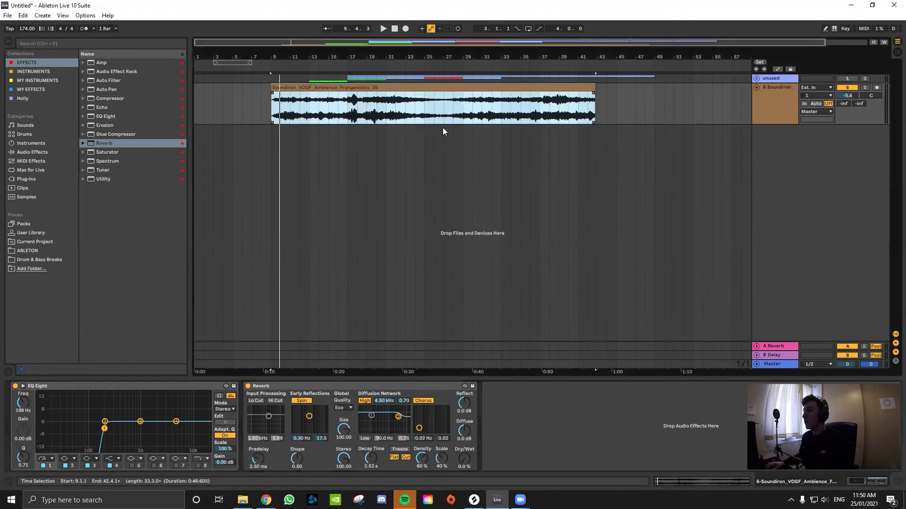
key(a)
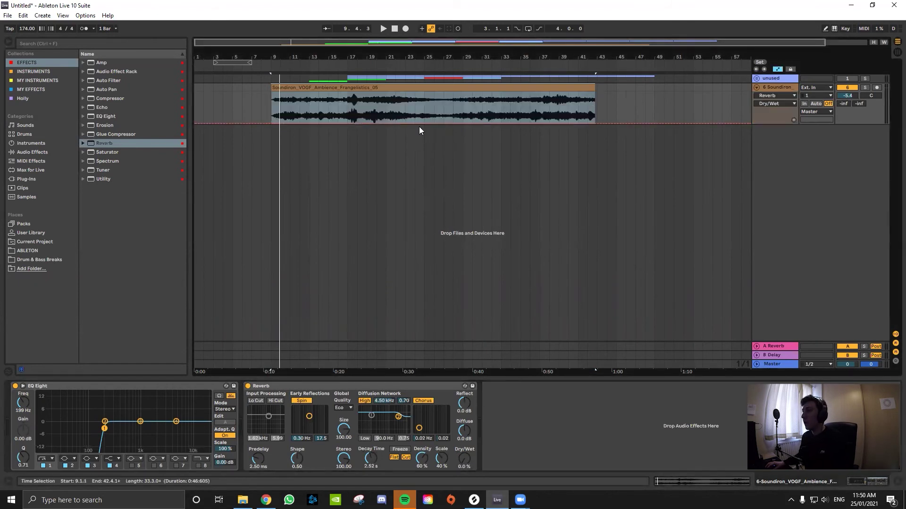
drag(464, 460, 463, 448)
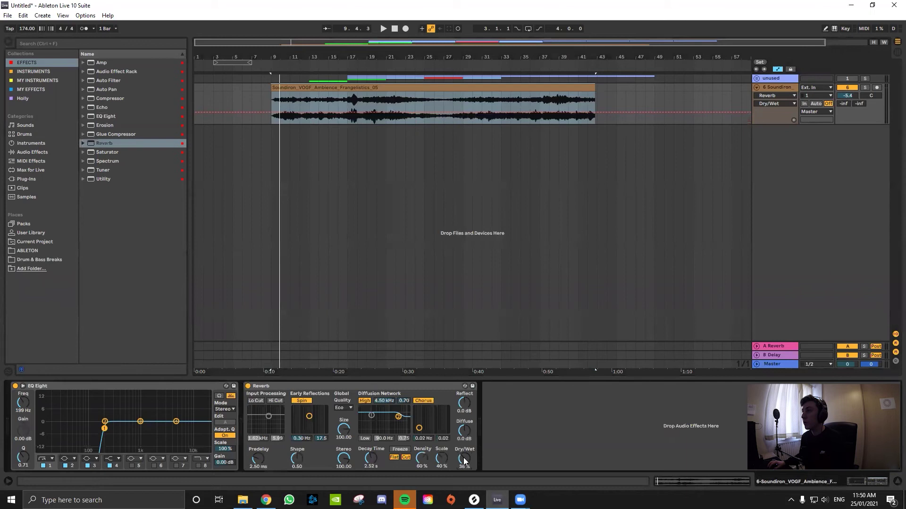
click(424, 112)
click(462, 111)
mouse_move(463, 111)
mouse_down()
mouse_move(462, 100)
mouse_move(481, 108)
mouse_move(462, 114)
mouse_move(472, 114)
mouse_up()
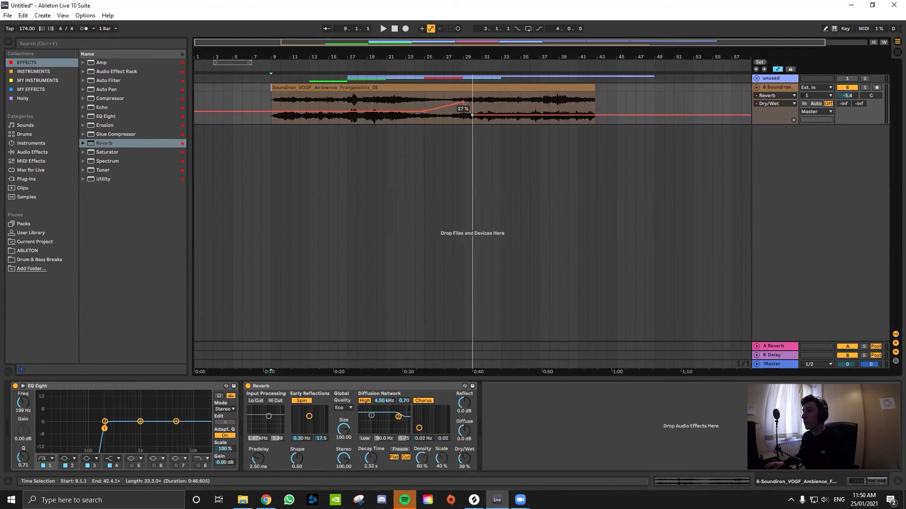
Step: Play the sample from bar 24 to hear the reverb swell, and hide the automation
click(418, 98)
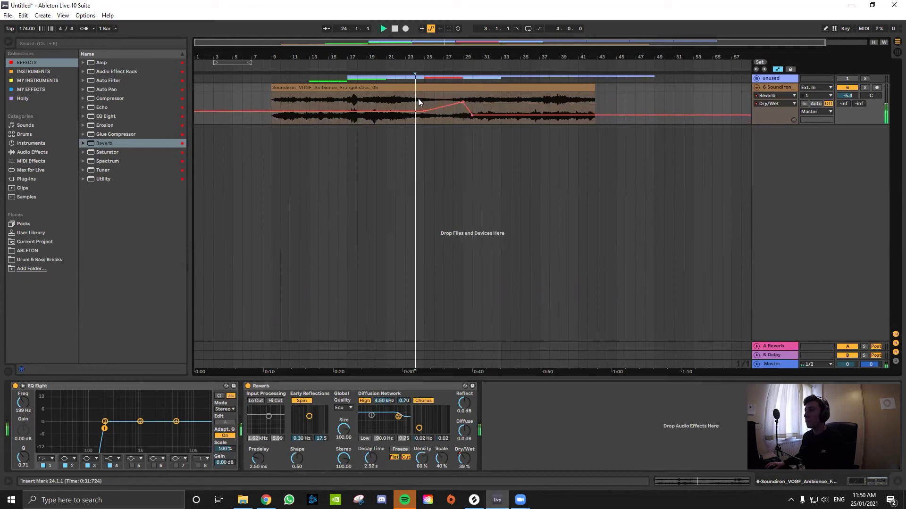
key(space)
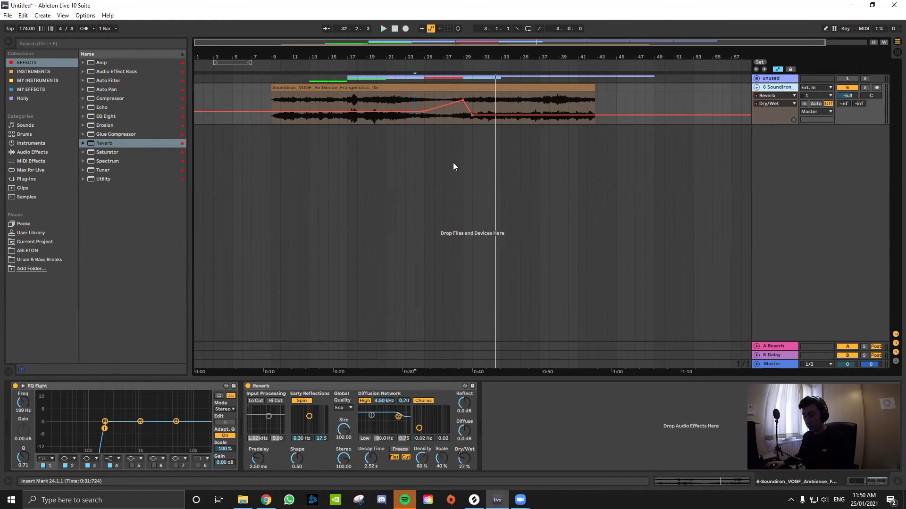
key(a)
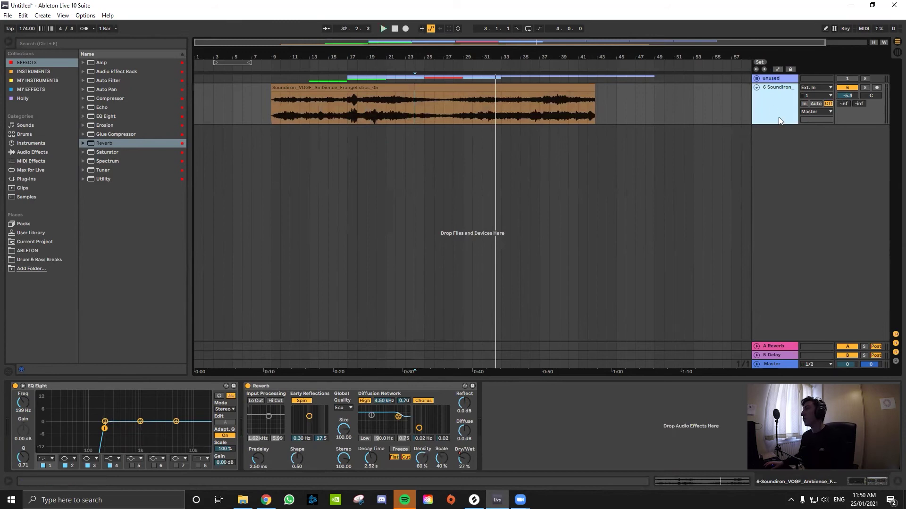
Step: Add an audio track that takes its input from the Soundiron sample track and arm it for recording
key(ctrl+t)
click(777, 154)
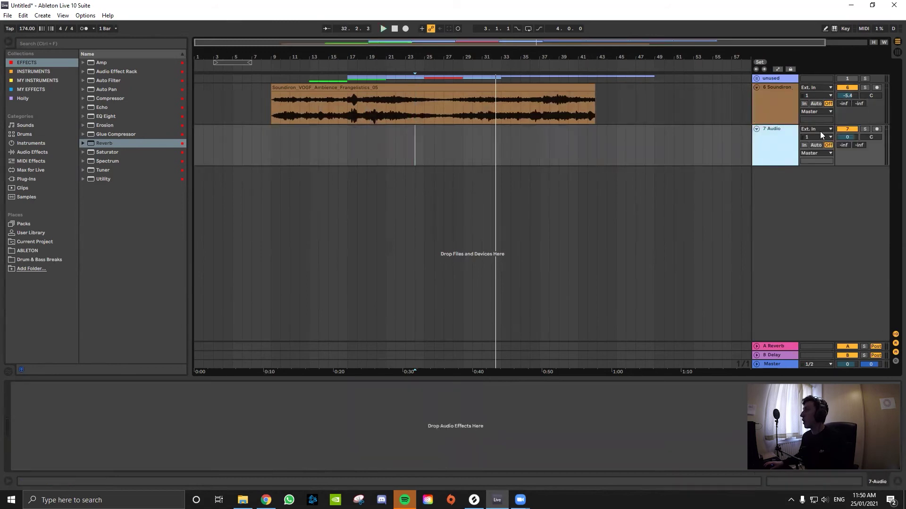
click(820, 128)
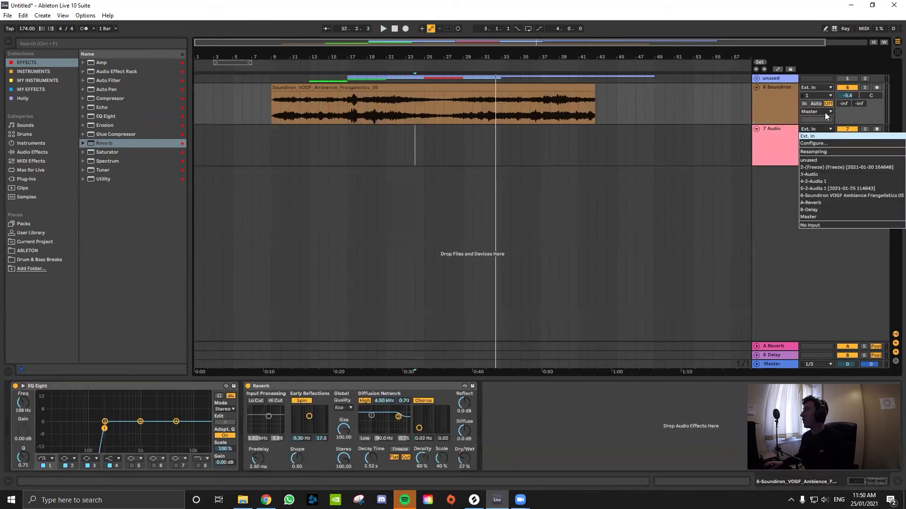
click(818, 196)
click(877, 128)
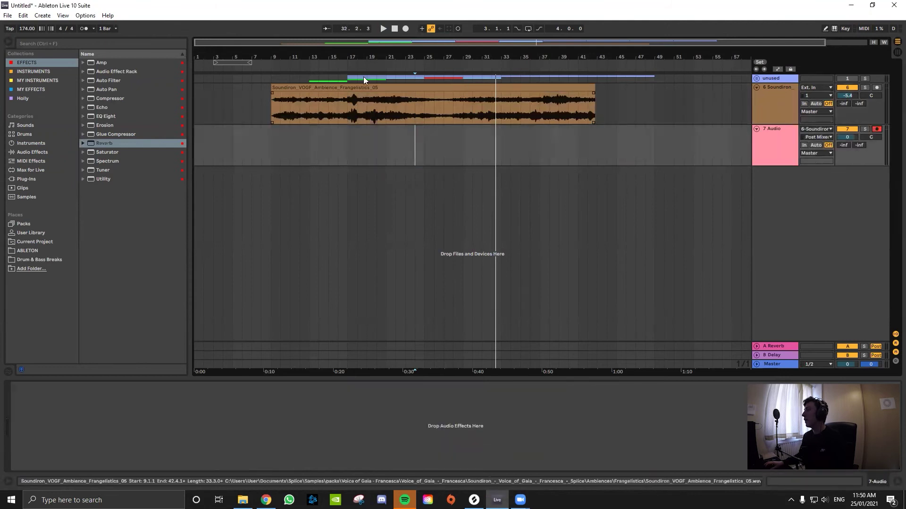
Step: Add Auto Pan after the Reverb on the Soundiron sample track
click(198, 84)
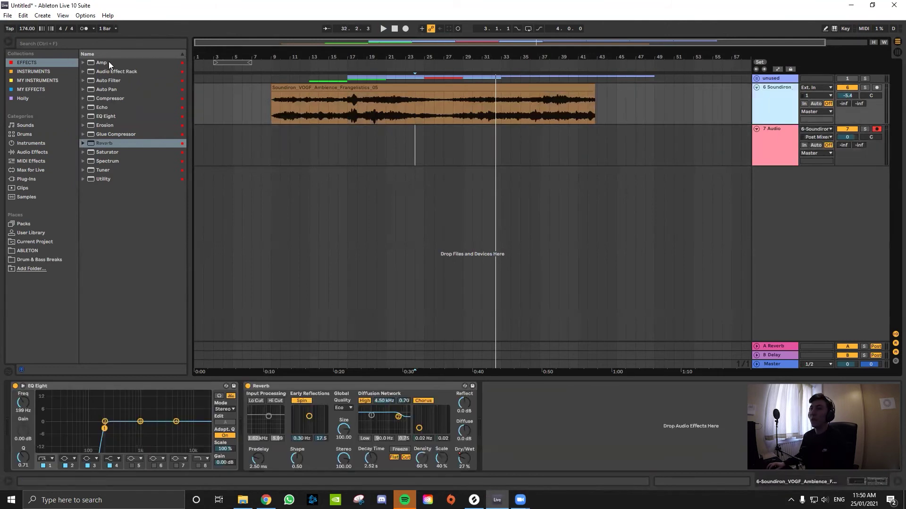
drag(107, 89, 512, 415)
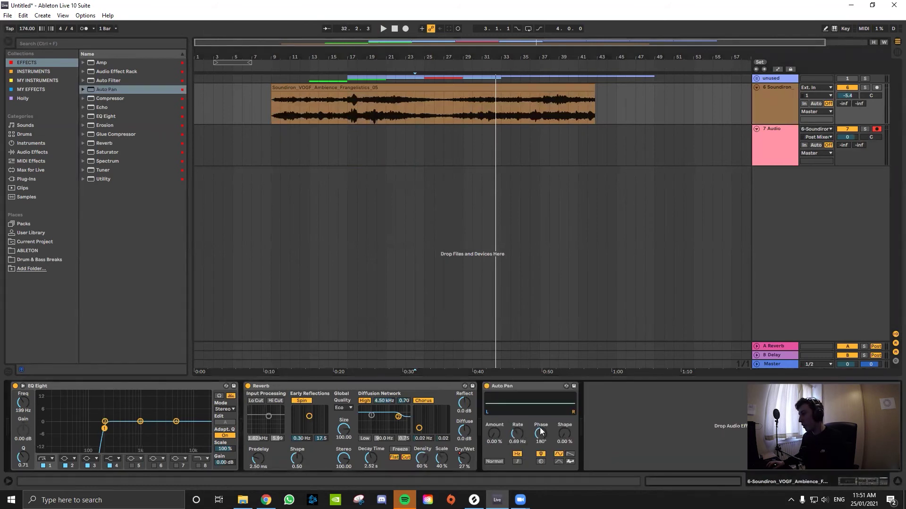
click(771, 121)
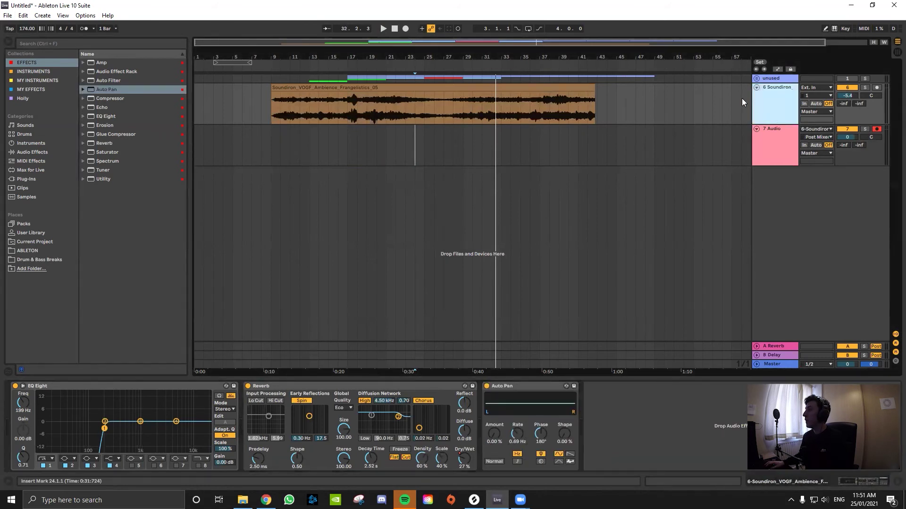
Step: Record the sample onto the new track from bar 9 to bar 37 while varying the Auto Pan rate at 100% amount
click(289, 88)
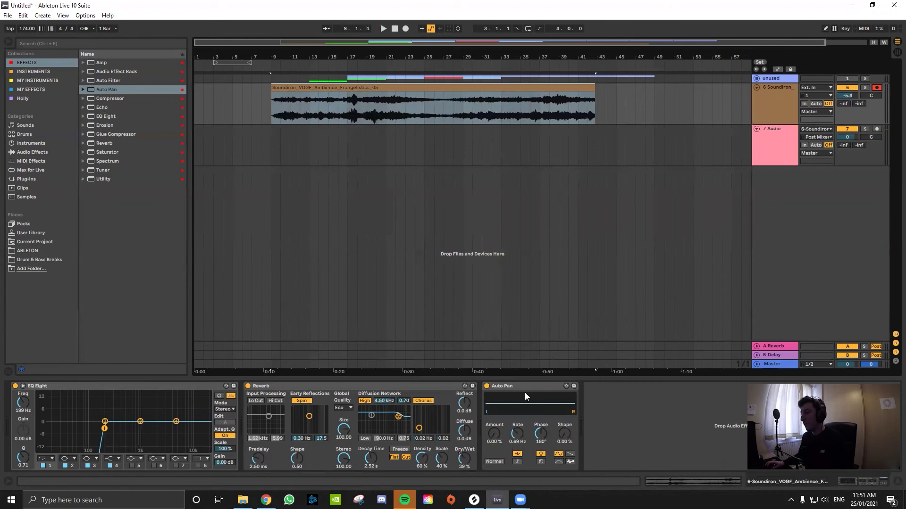
drag(520, 434, 517, 464)
key(F9)
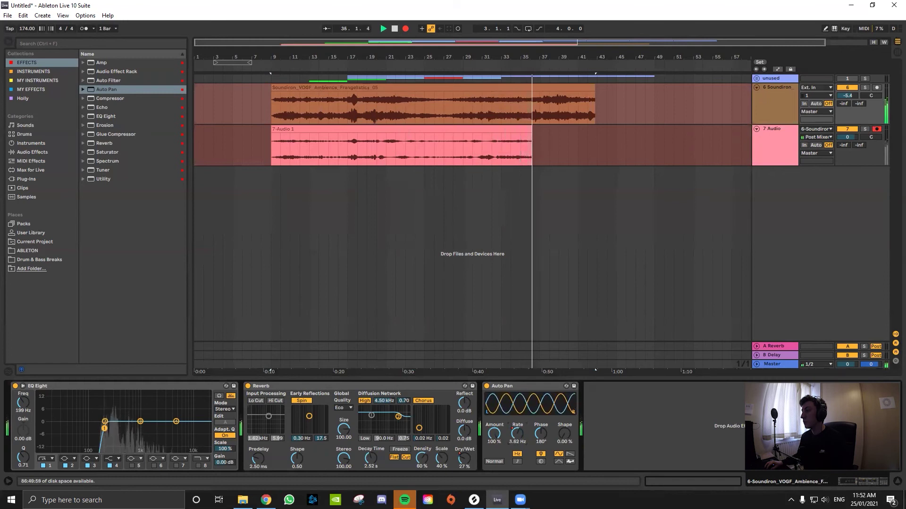
key(F9)
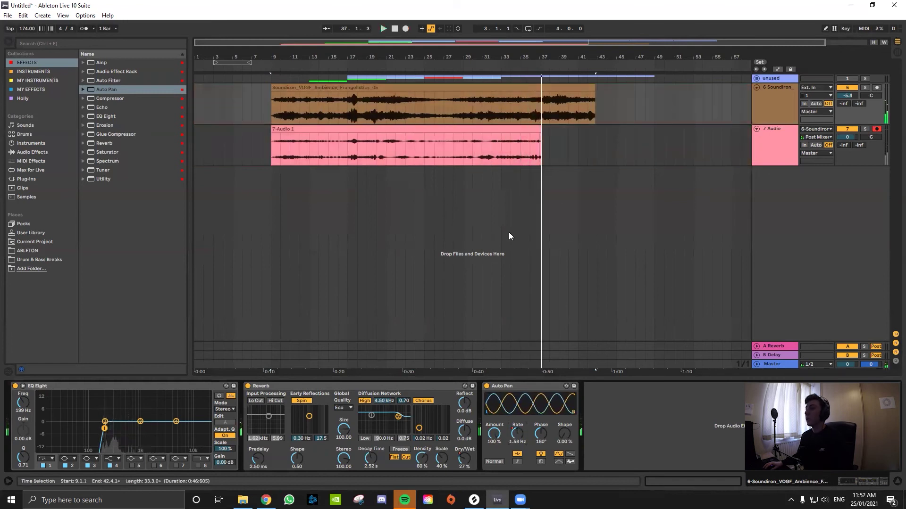
Step: Solo the recorded track, raise the recorded clip's gain to 6.44 dB and play it
click(410, 137)
click(410, 136)
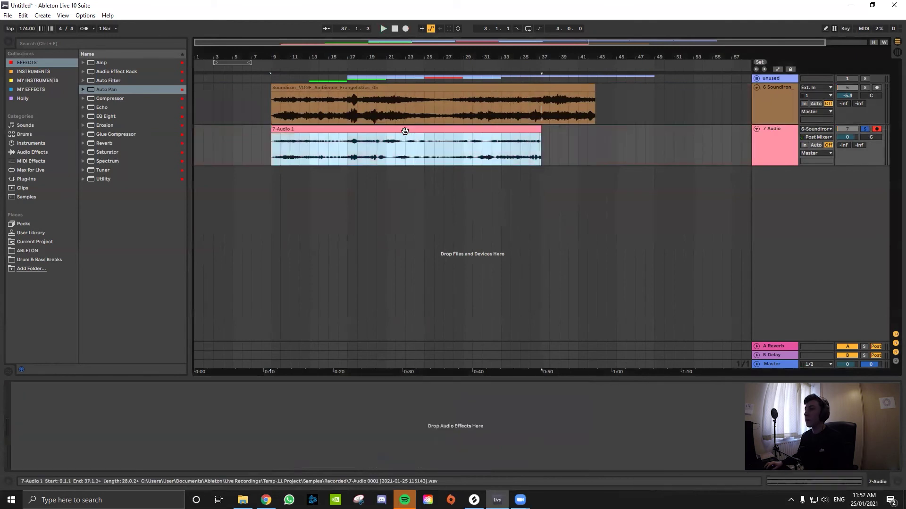
double_click(463, 128)
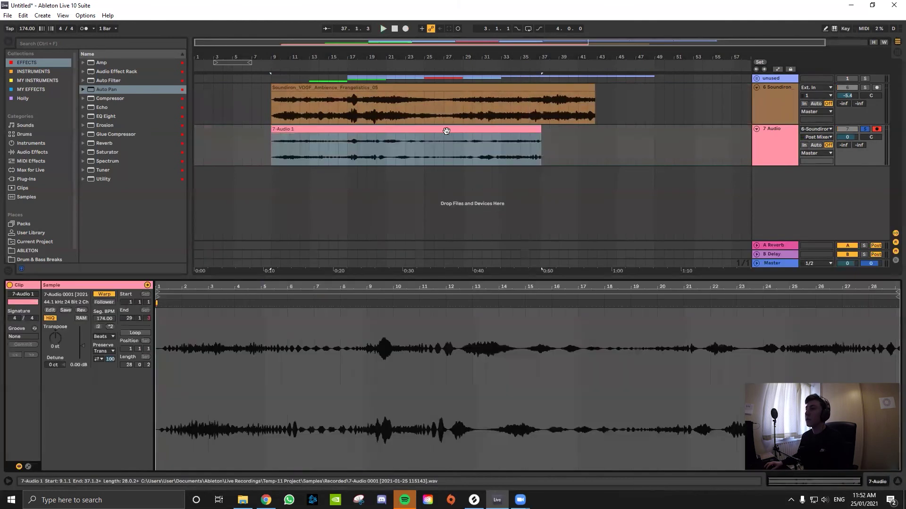
drag(78, 365, 78, 345)
key(space)
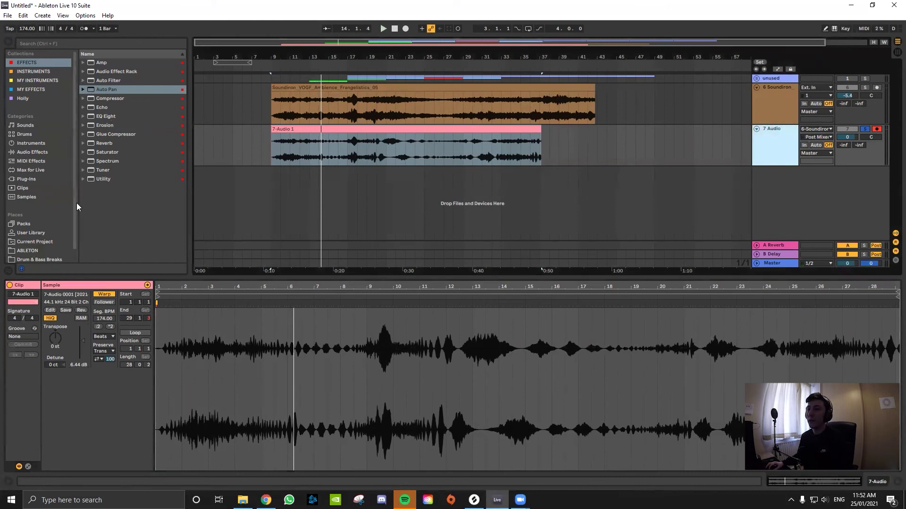
Step: Display the Auto Pan frequency automation on the Soundiron sample track
scroll(76, 203, down, 1)
click(262, 163)
click(274, 161)
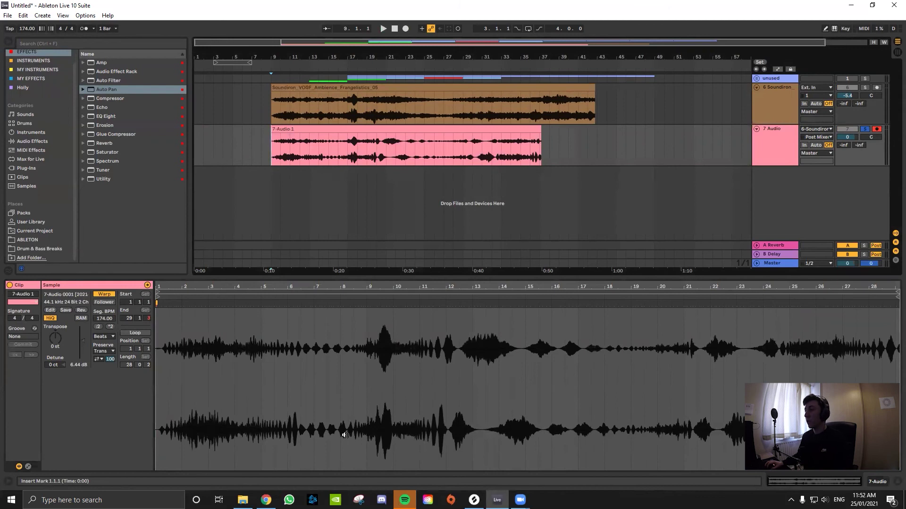
click(377, 302)
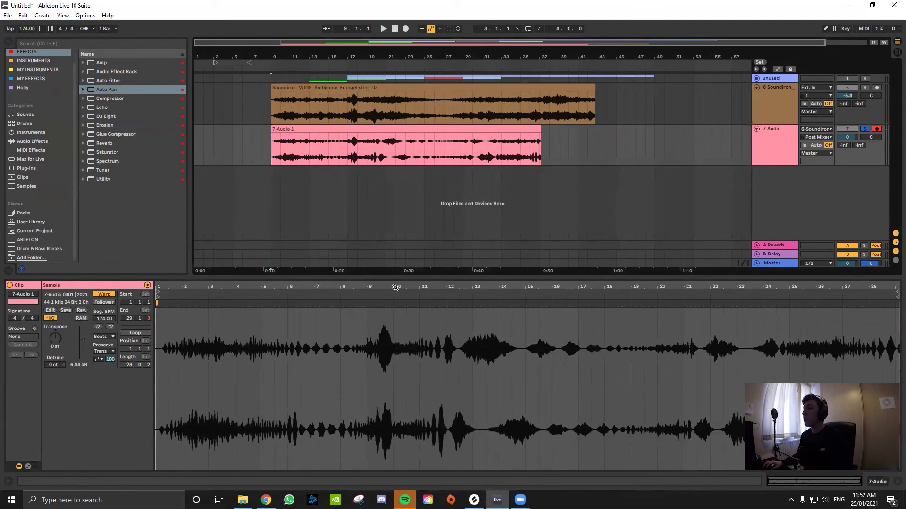
click(781, 149)
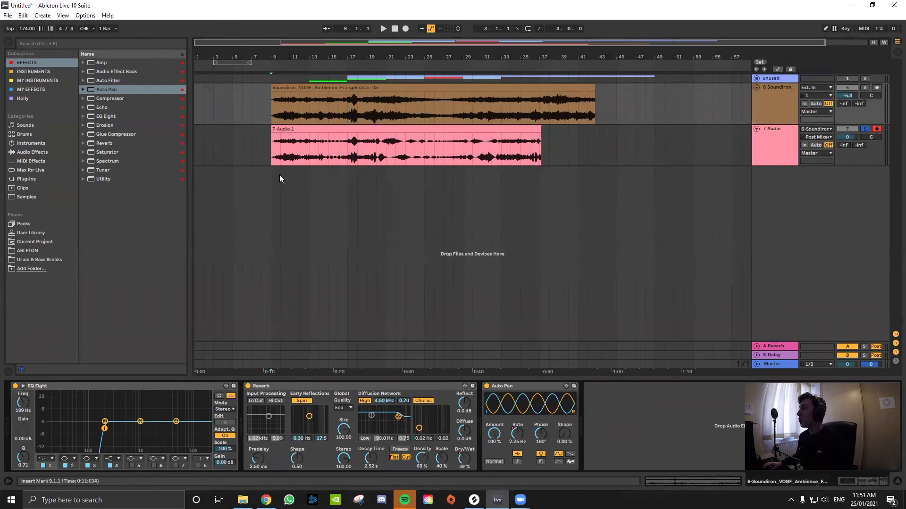
key(a)
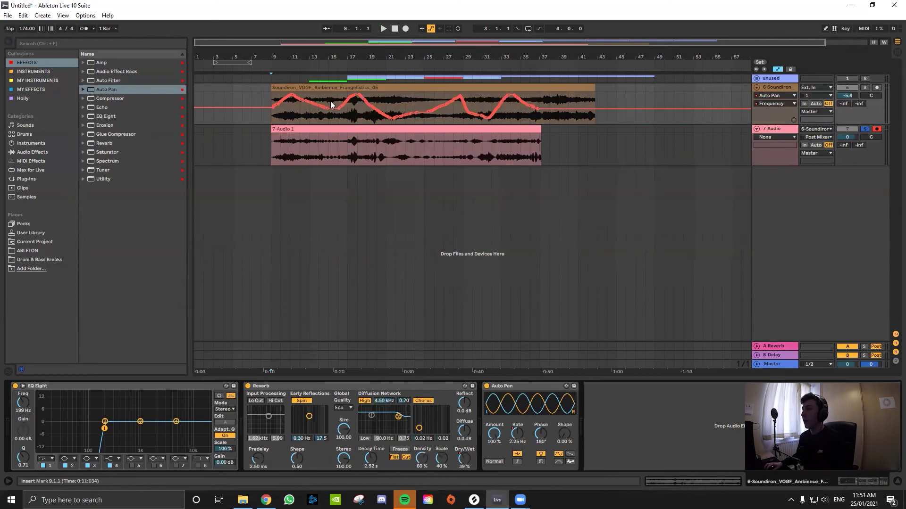
ctrl+scroll(330, 101, up, 3)
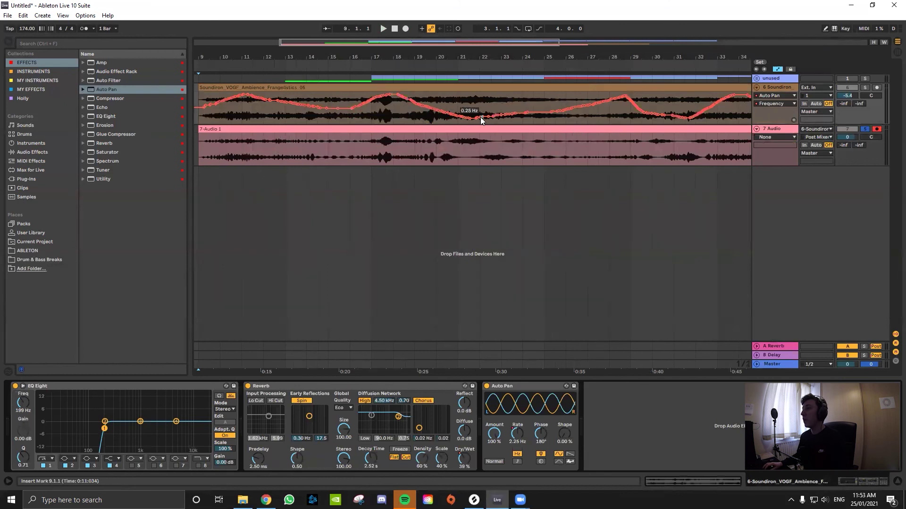
Step: Insert an audio track below the Soundiron track, take its input from that track, arm it and deactivate the earlier recording's track
click(783, 130)
click(783, 87)
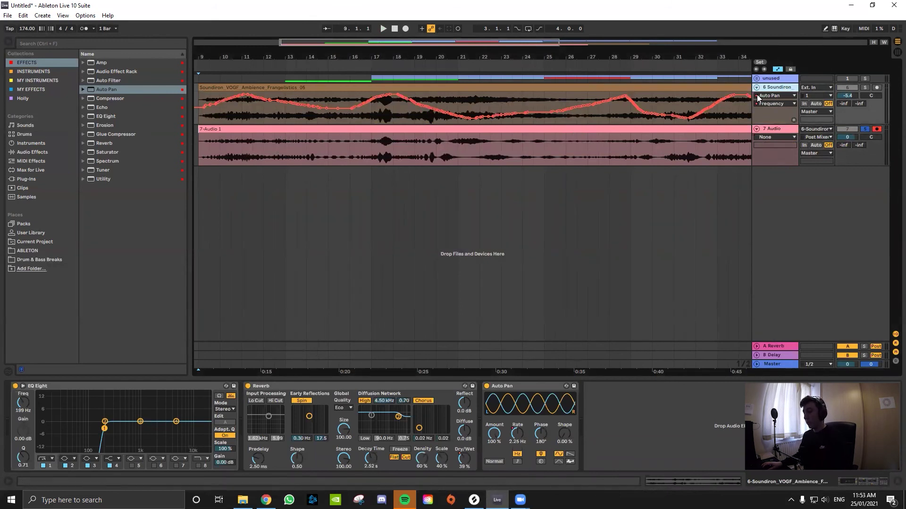
key(ctrl+t)
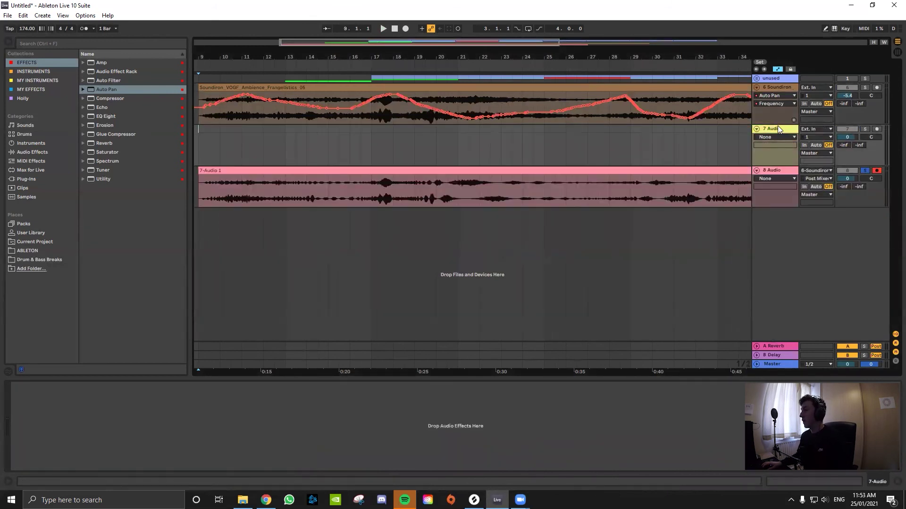
key(a)
click(823, 129)
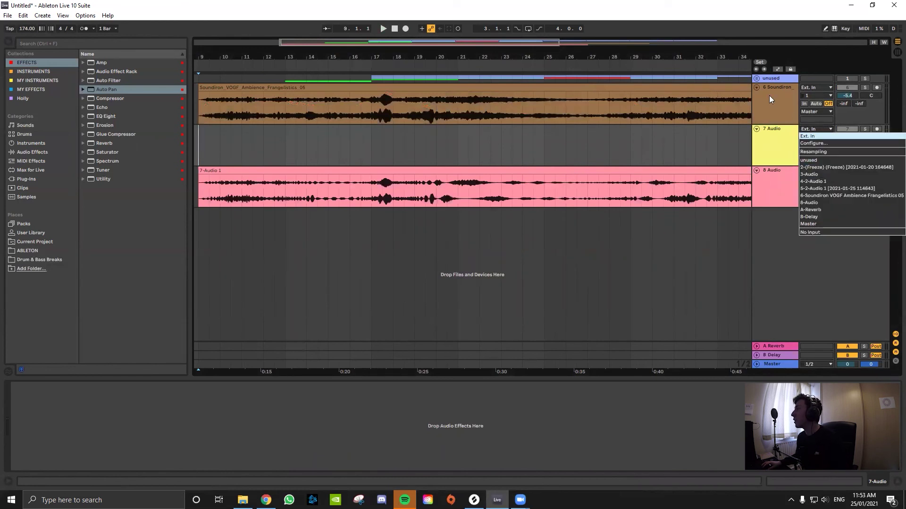
click(843, 195)
click(847, 170)
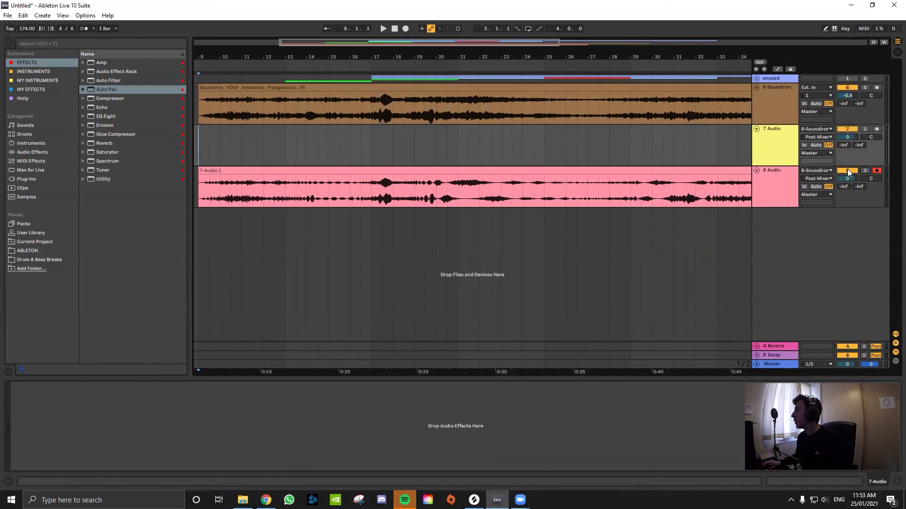
scroll(524, 125, down, 4)
click(876, 129)
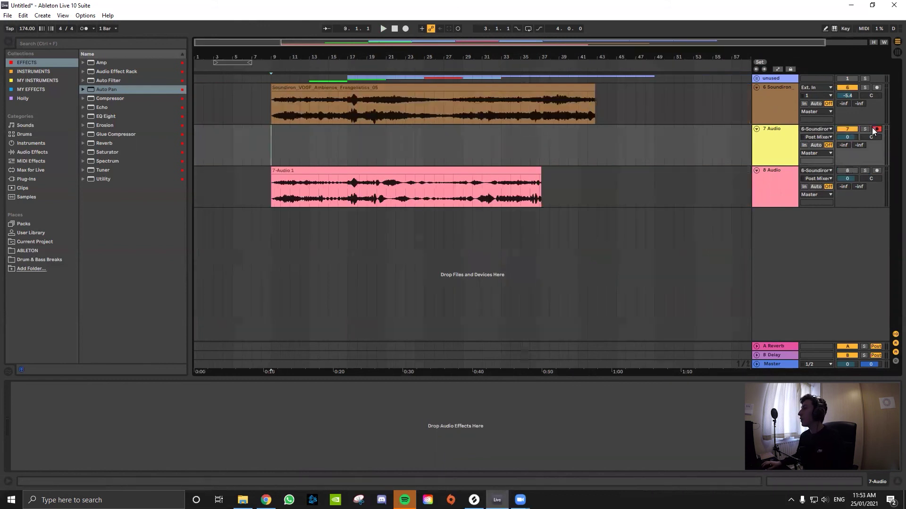
Step: Reshape the Auto Pan frequency automation into a fall from about 33.4 Hz near bar 10 down to bar 14
key(a)
drag(291, 94, 324, 121)
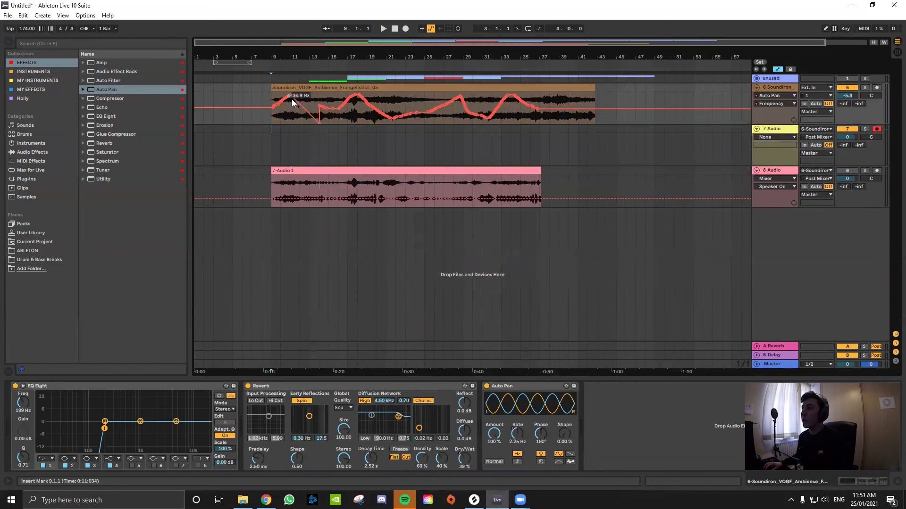
scroll(290, 103, up, 5)
drag(289, 95, 231, 97)
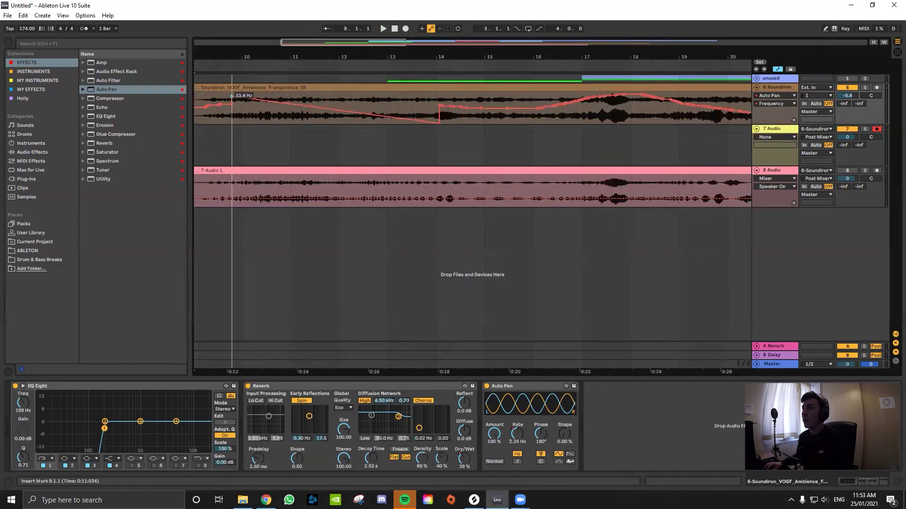
scroll(231, 109, down, 5)
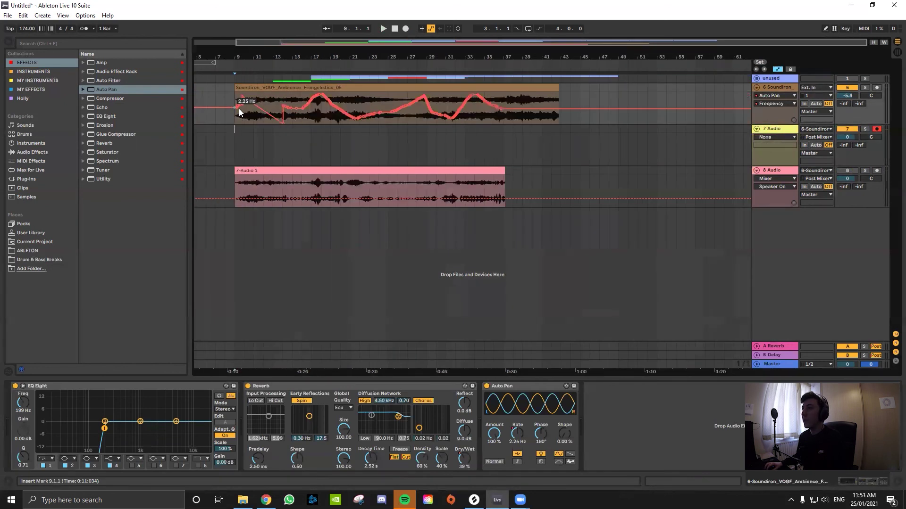
Step: Record the Soundiron sample with the reshaped automation onto the new track from bar 9 to just before bar 16
click(231, 144)
click(406, 30)
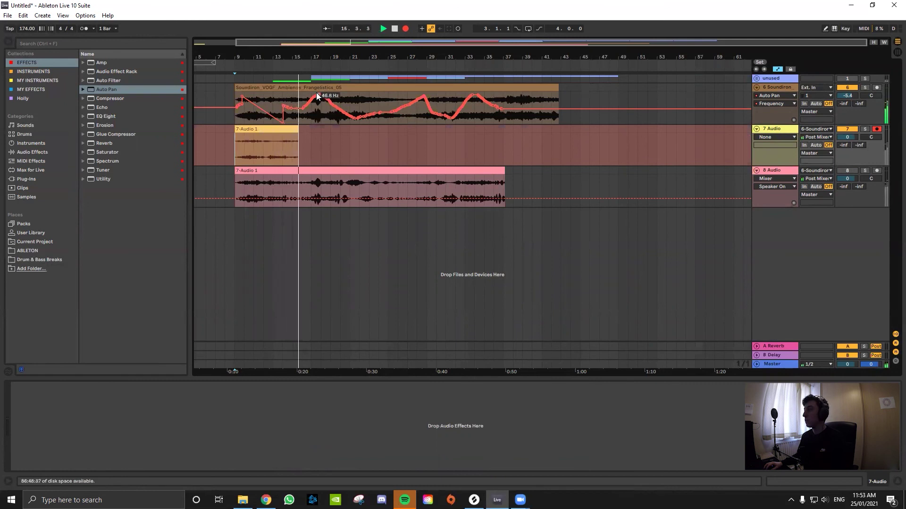
key(F9)
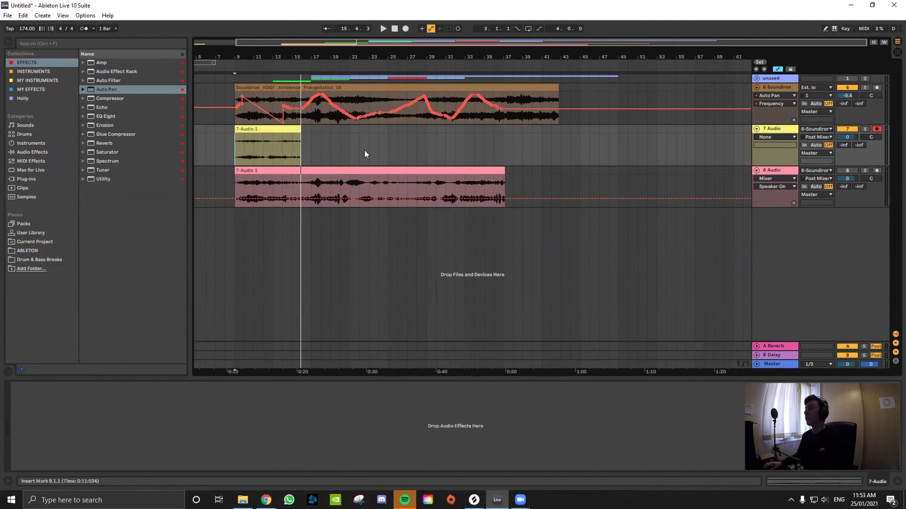
Step: Hide the automation and split a half-bar slice just before bar 10 out of the earlier recorded clip
mouse_move(389, 113)
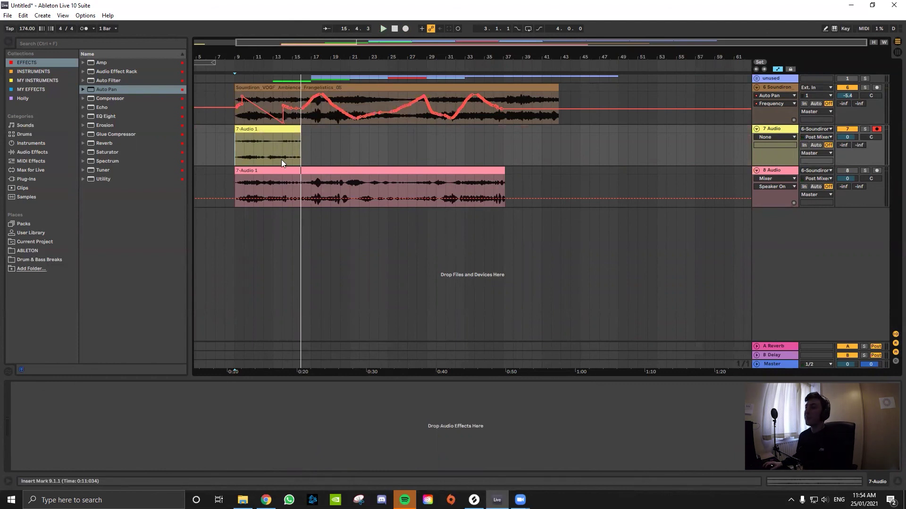
click(396, 174)
key(a)
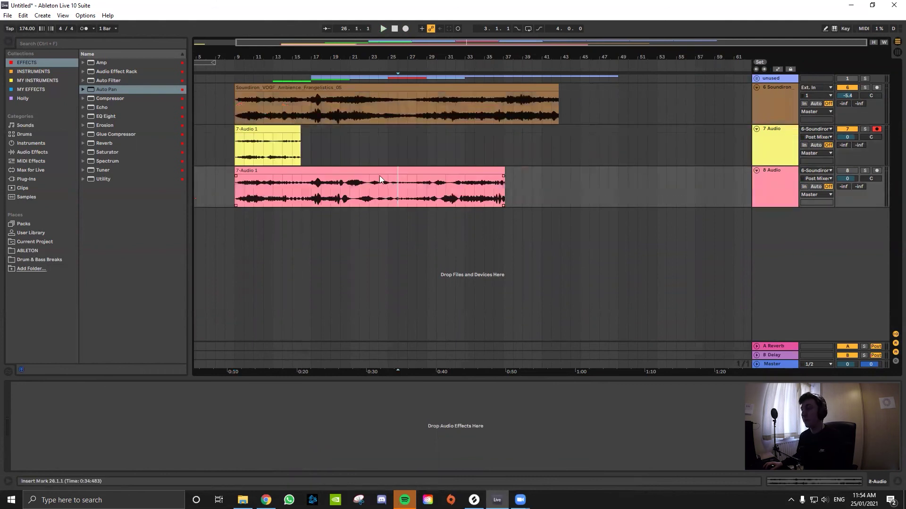
scroll(362, 181, down, 2)
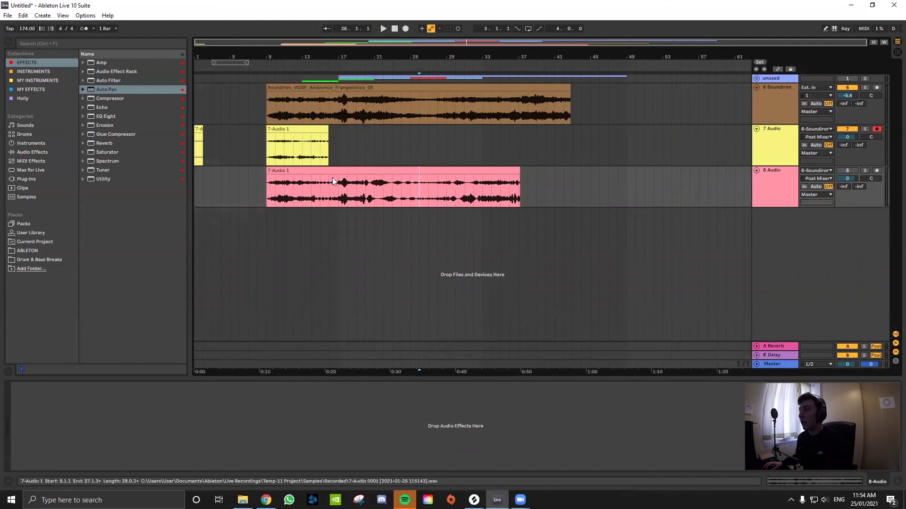
scroll(289, 183, up, 2)
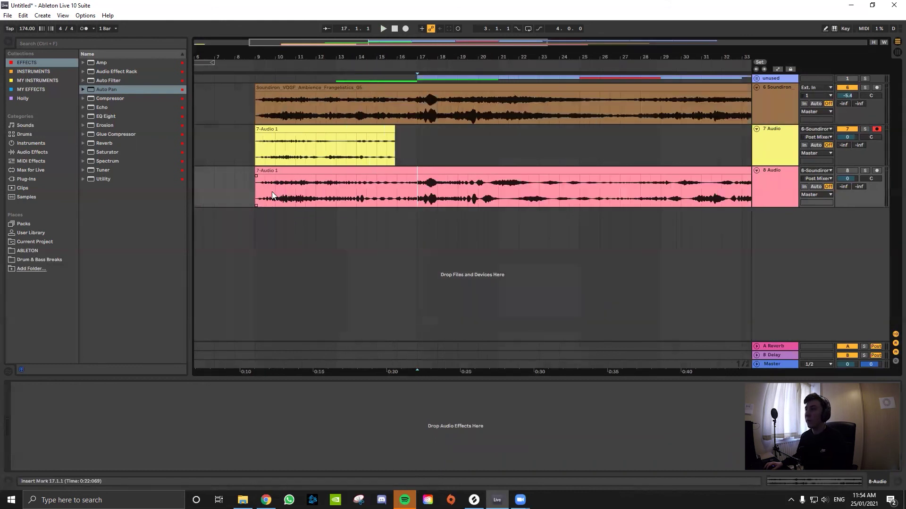
drag(274, 197, 265, 193)
key(ctrl+e)
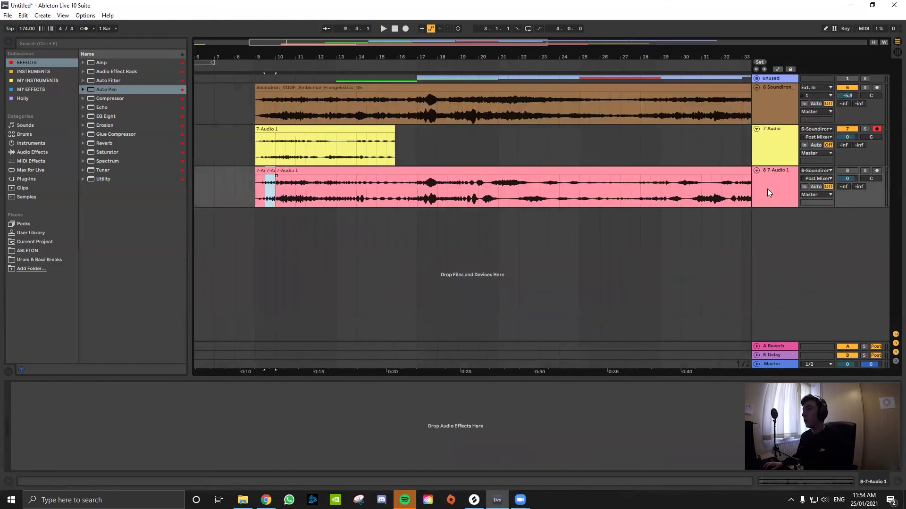
Step: Insert an audio track below the sliced recording, solo it and move the half-bar slice onto it at bar 9
click(804, 186)
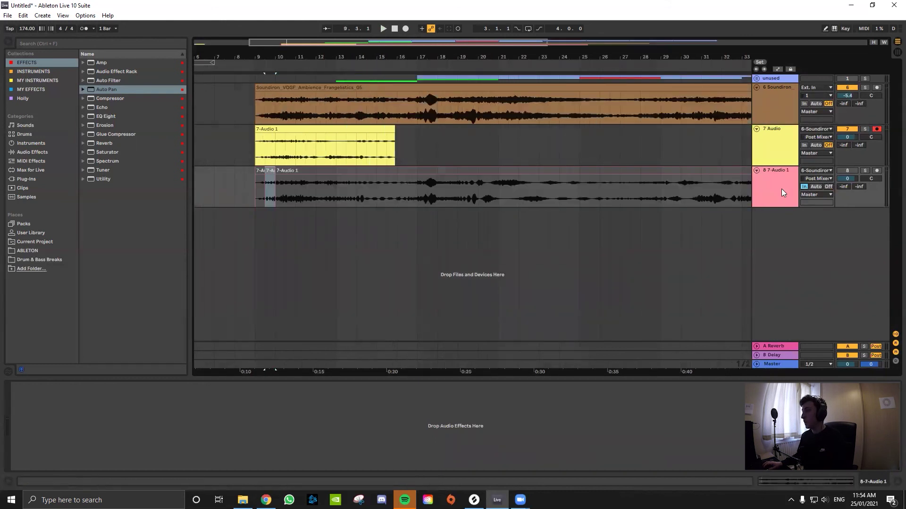
click(815, 187)
key(ctrl+t)
click(865, 212)
drag(270, 171, 261, 216)
Step: Add Reverb with a 9.38 s decay time and 60% dry/wet to the slice's track and freeze the track
drag(105, 144, 199, 420)
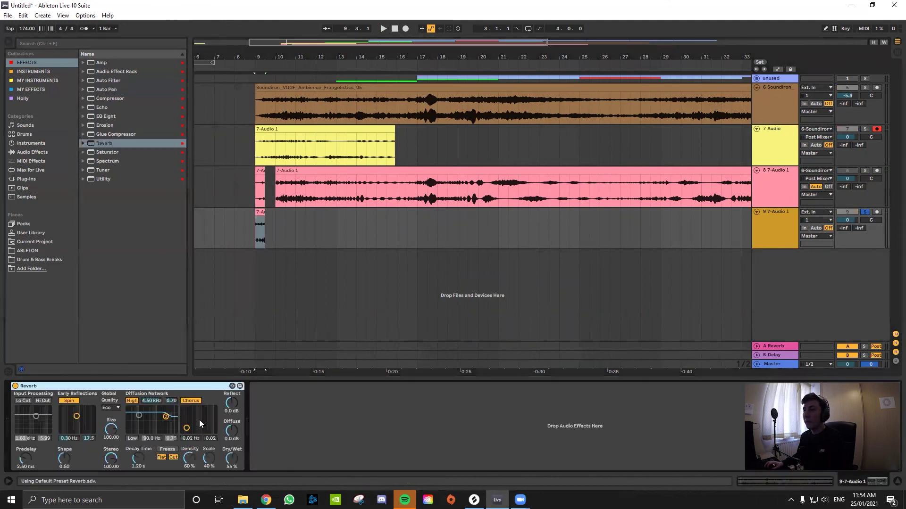
mouse_move(138, 459)
mouse_down()
mouse_move(137, 436)
mouse_move(137, 467)
mouse_up()
right_click(780, 230)
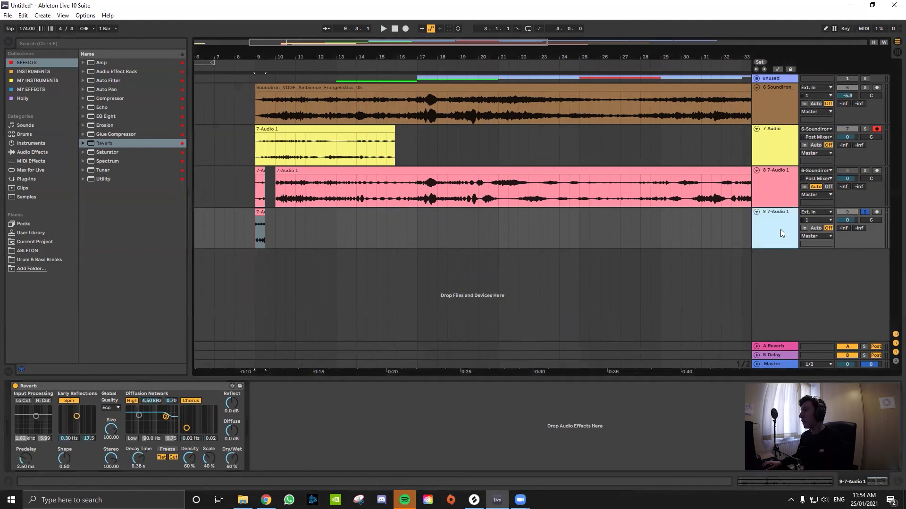
click(803, 288)
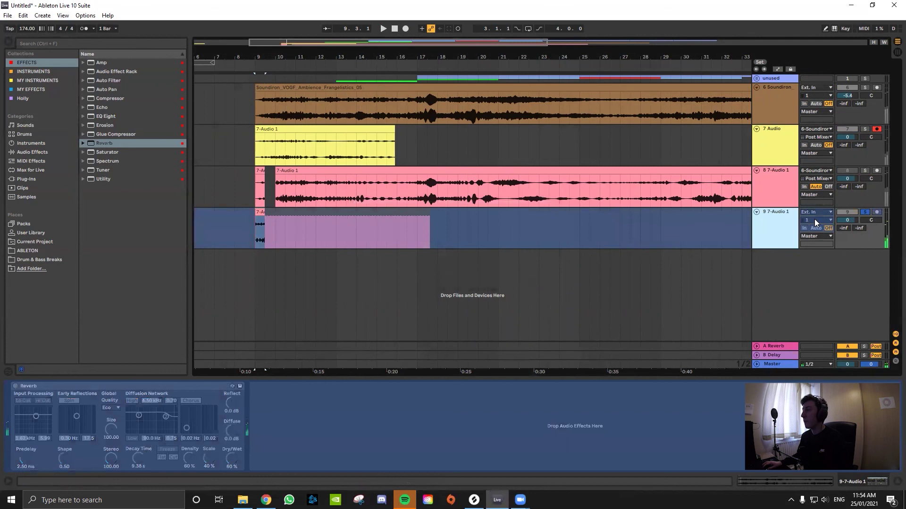
Step: Move the frozen slice and its reverb tail onto a new audio track and consolidate them into one clip
key(ctrl+t)
click(255, 217)
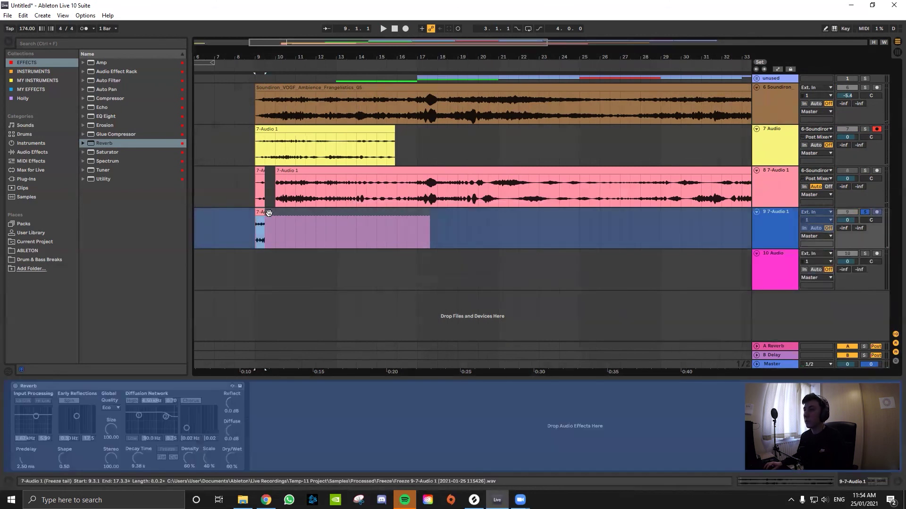
drag(273, 247, 271, 261)
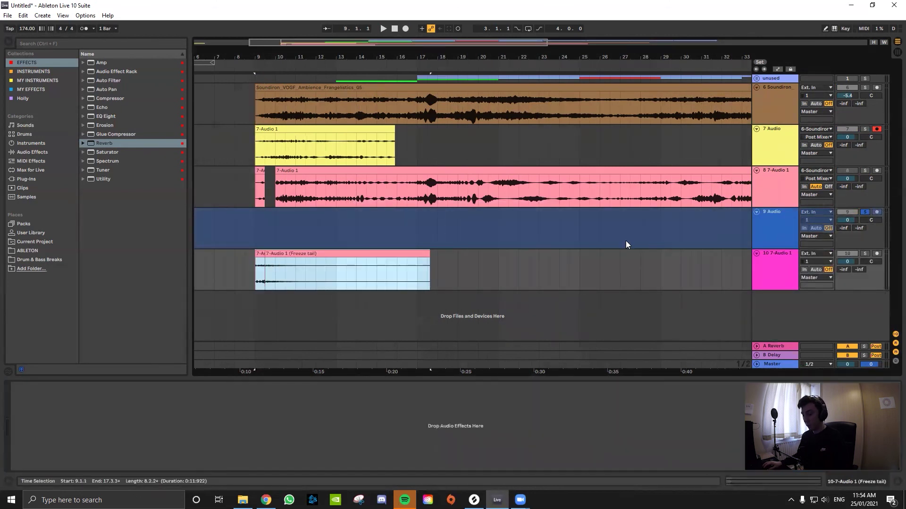
key(ctrl+j)
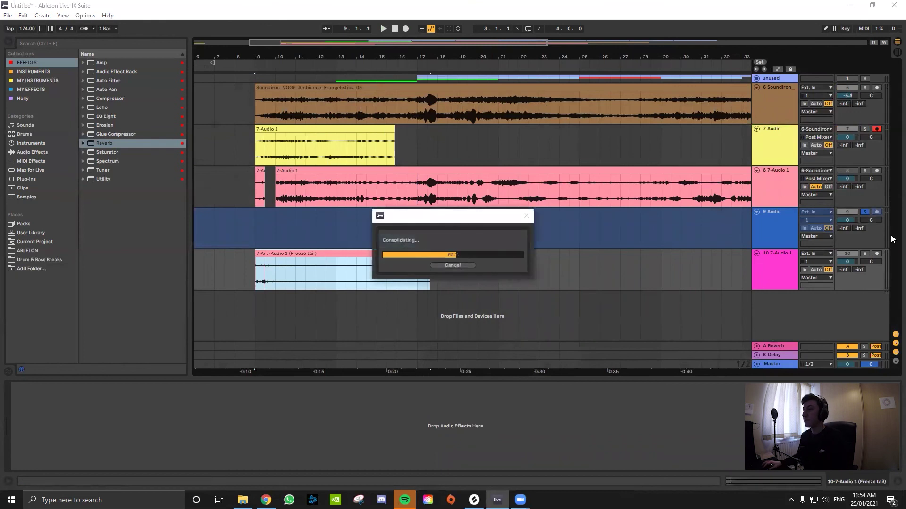
Step: Delete the emptied frozen track and cut off the consolidated reverb clip after bar 17
click(773, 226)
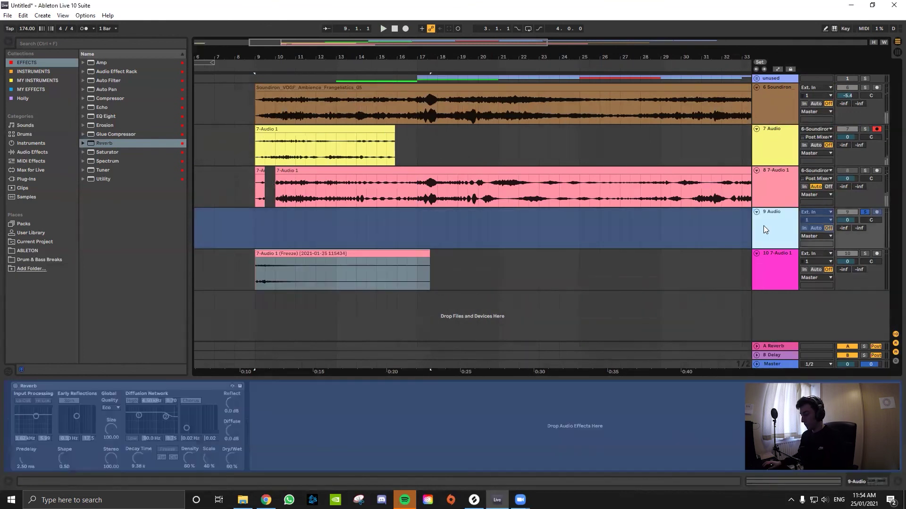
key(Delete)
click(346, 220)
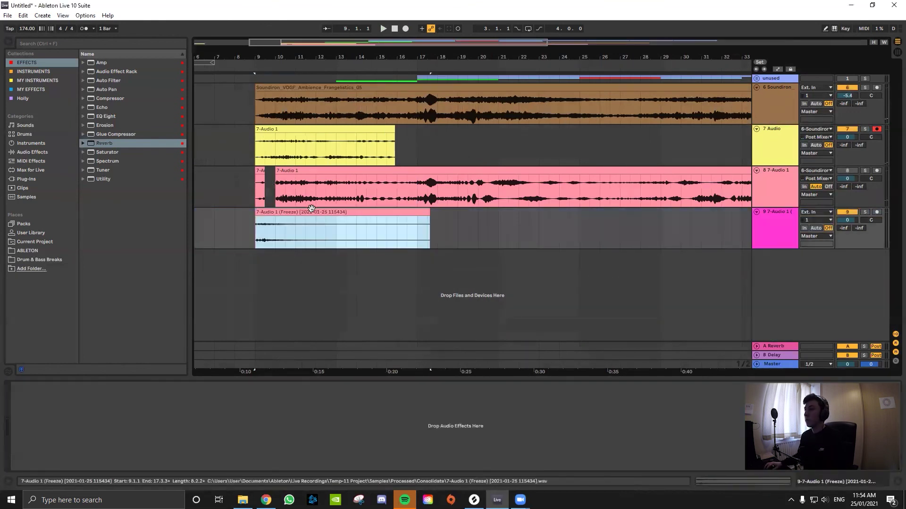
click(422, 229)
click(422, 213)
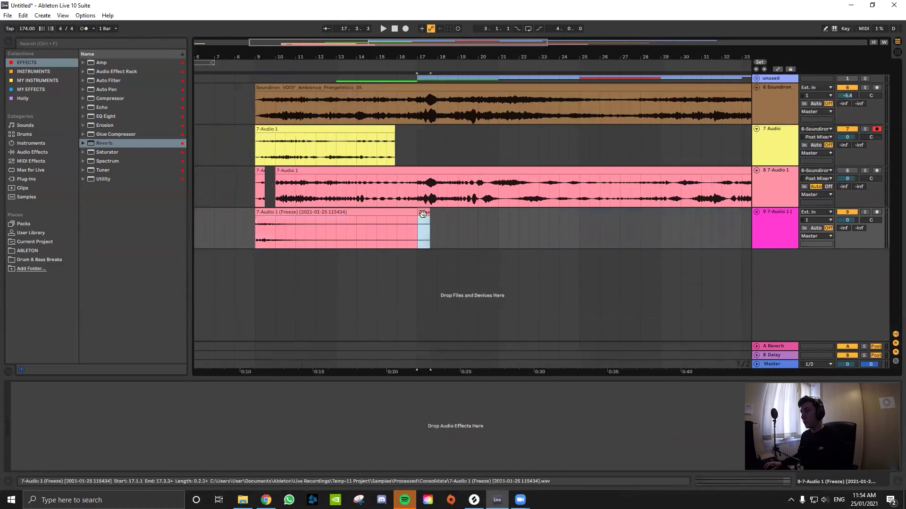
key(minus)
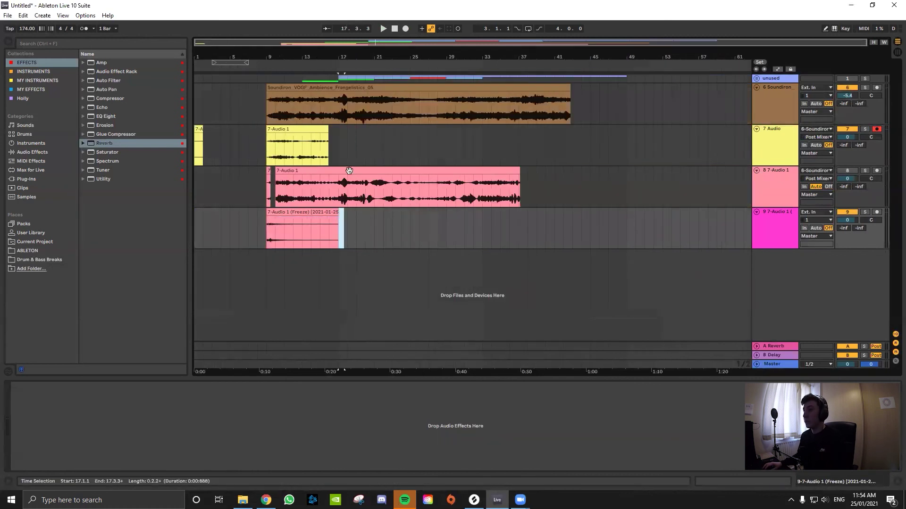
Step: Move the reverb clip to bar 1 so it ends at bar 9, reverse it and play it into the recording
drag(311, 213, 240, 211)
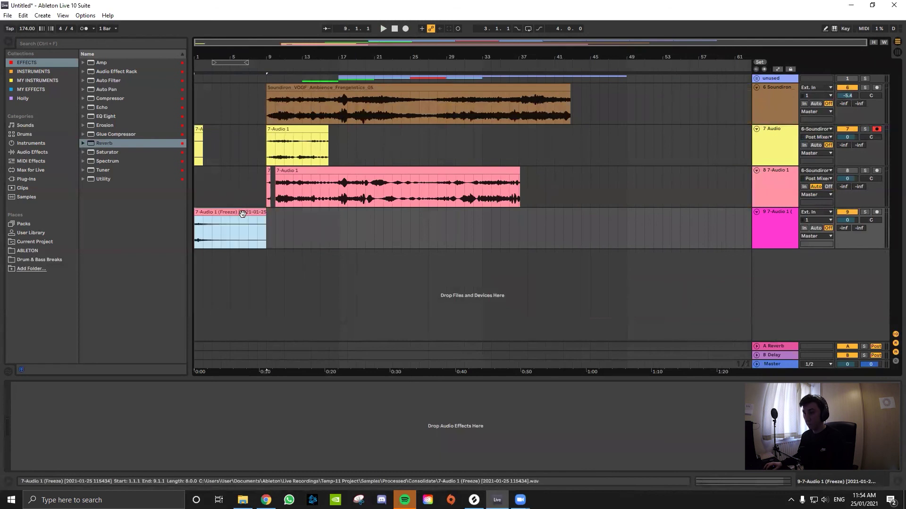
click(242, 204)
key(space)
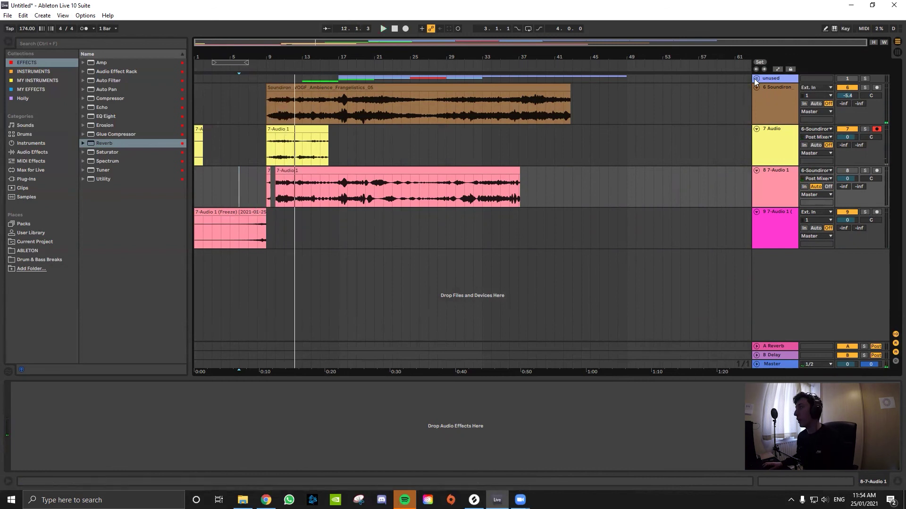
Step: Switch to Chrome, look over the tracks on the SoundCloud artist profile and close the Splice page
click(266, 500)
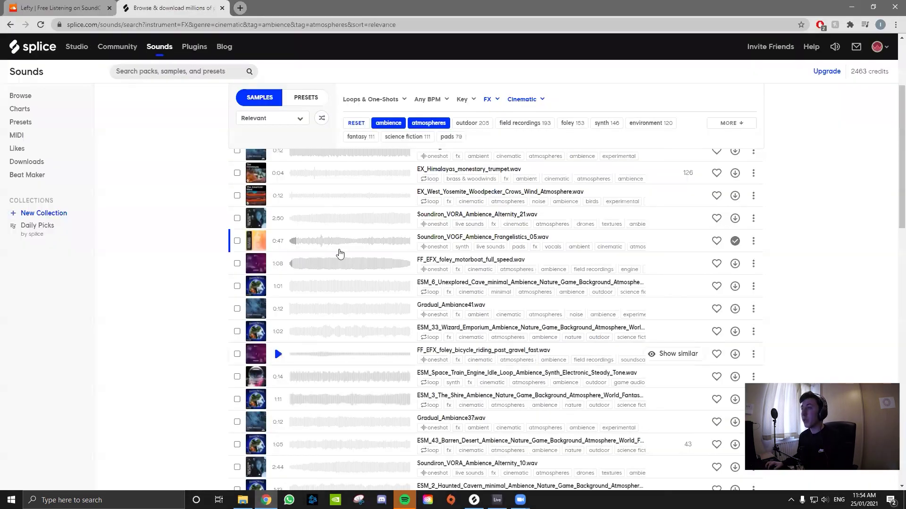
click(98, 10)
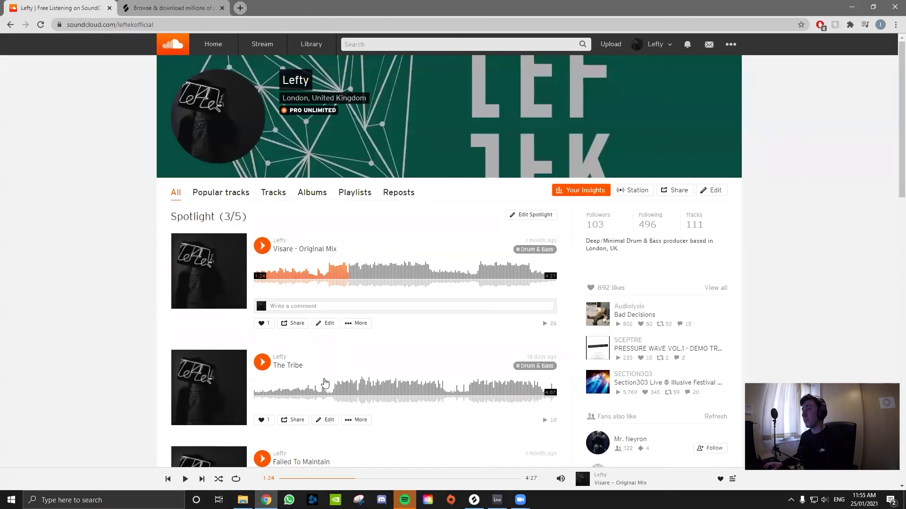
scroll(338, 333, down, 1)
scroll(338, 333, down, 3)
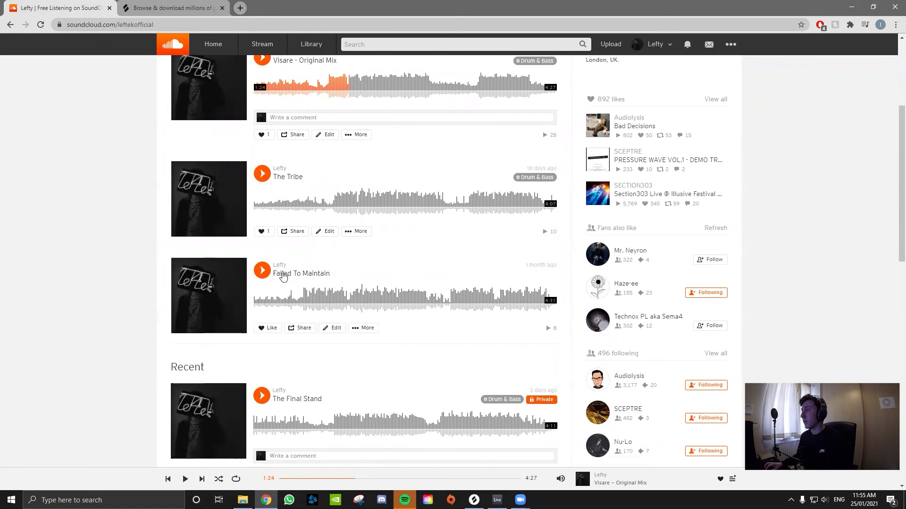
scroll(322, 291, up, 4)
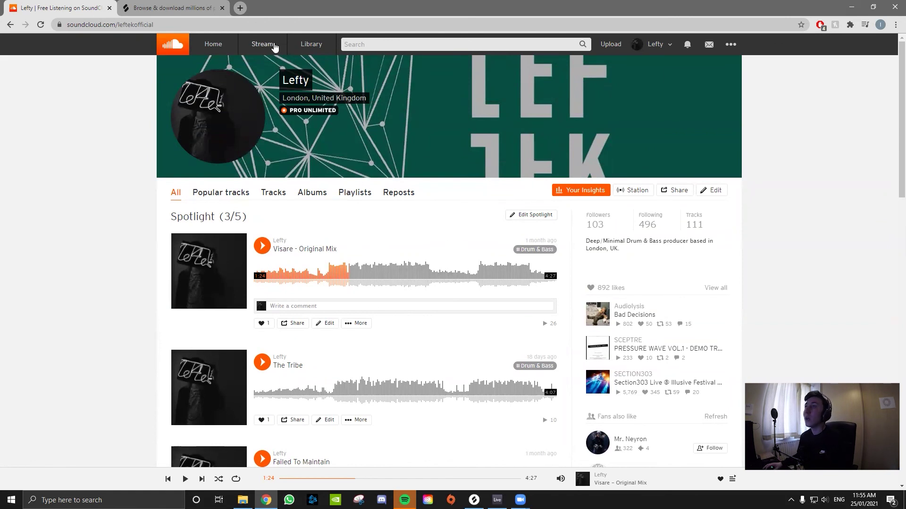
click(222, 8)
mouse_move(498, 499)
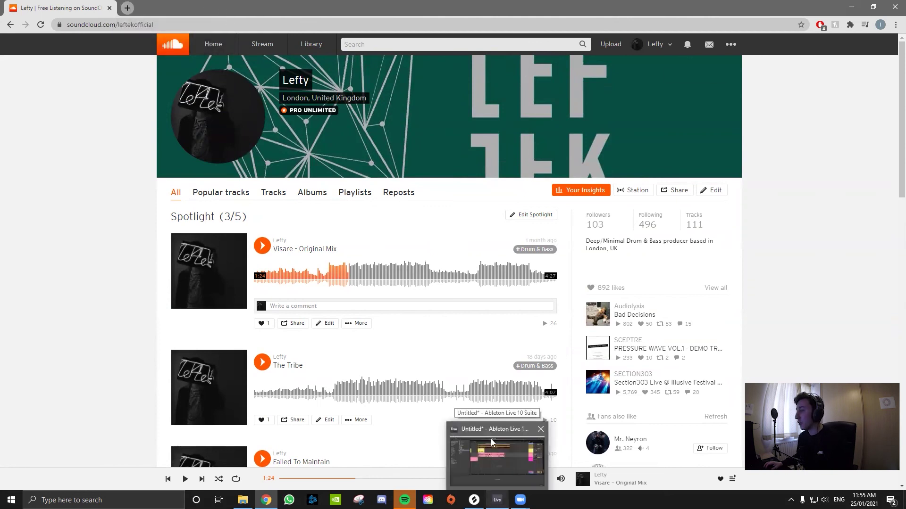
click(540, 454)
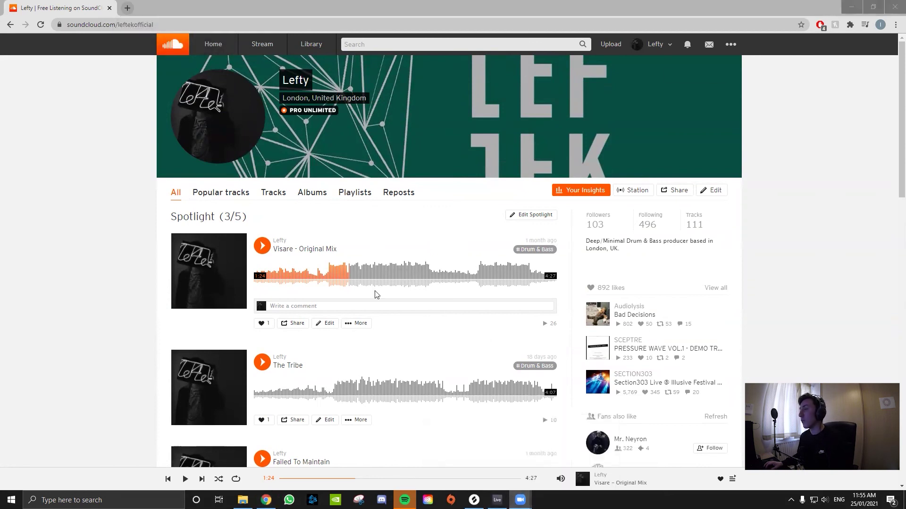